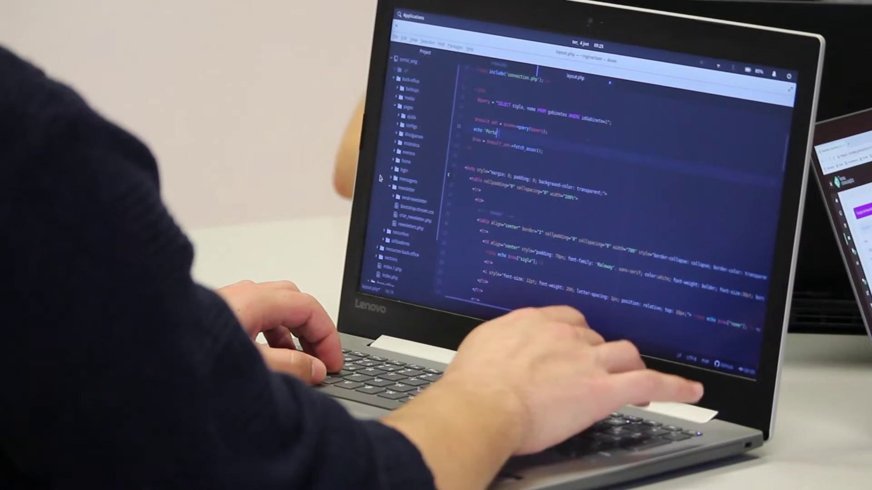
# Correct the mistyped characters in the terminal echo string, retyping them as 'rtal'
pyautogui.press('BackSpace')
pyautogui.press('BackSpace')
pyautogui.press('BackSpace')
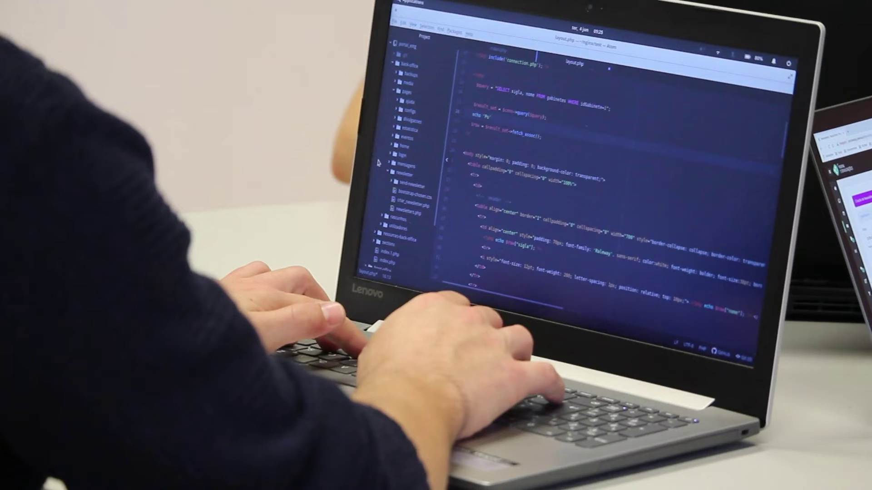
pyautogui.write('rtal')
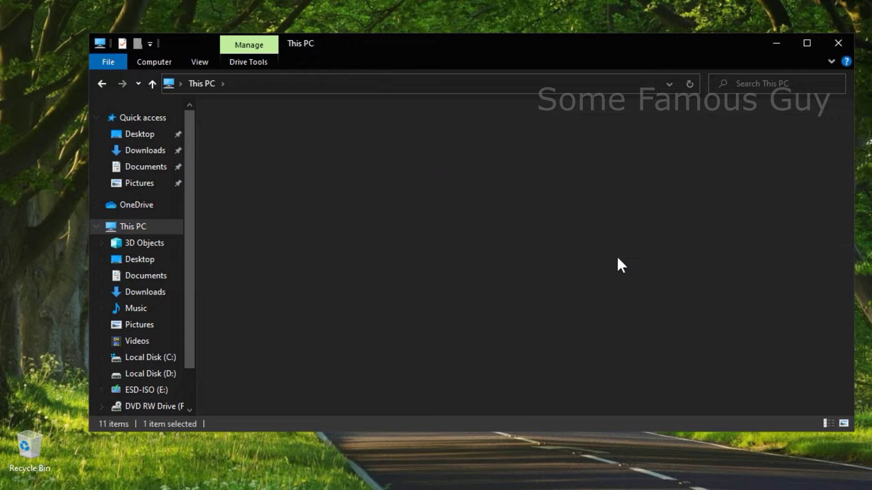
# Return from the empty ESD-ISO (E:) drive to This PC
pyautogui.click(101, 84)
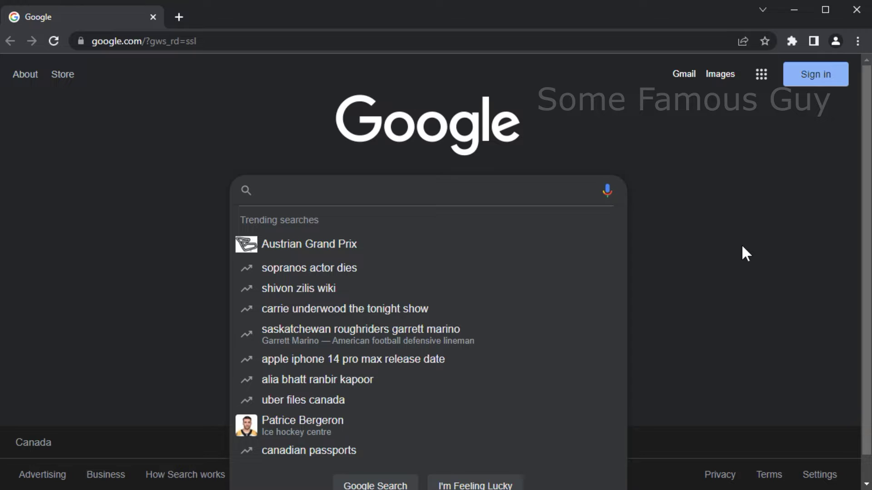
# Search Google for 'python' and go to the python.org Downloads page
pyautogui.write('python')
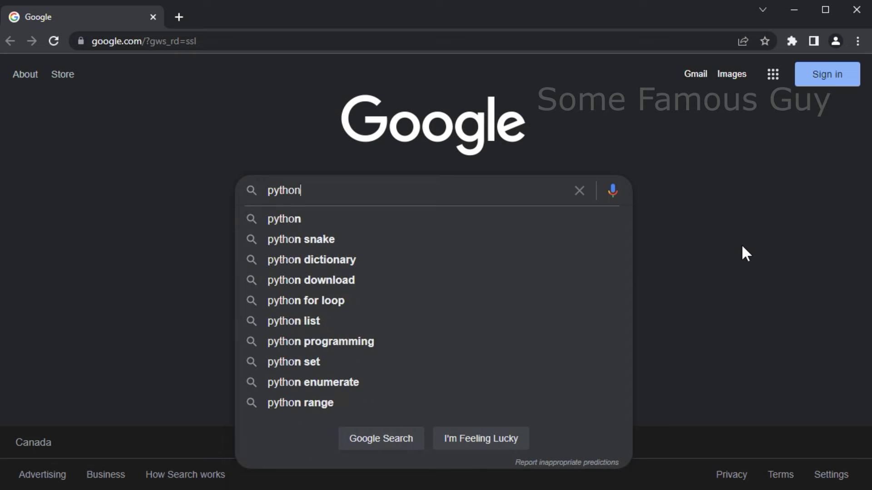
pyautogui.press('Return')
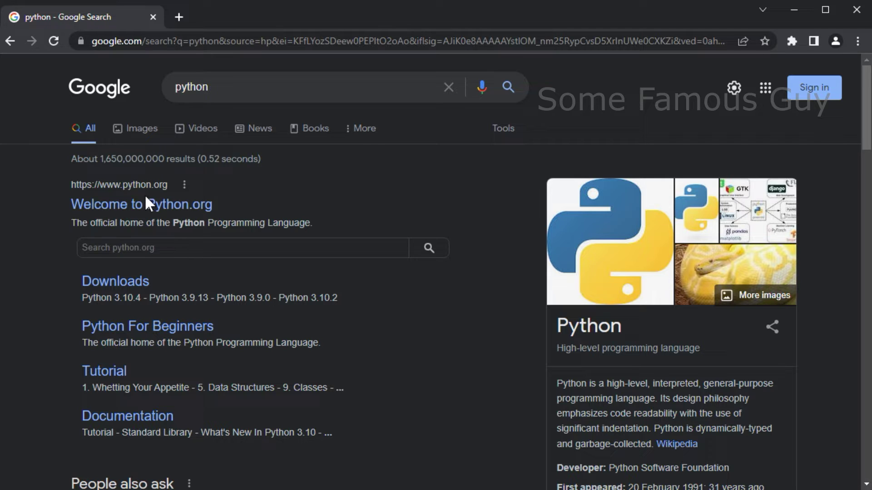
pyautogui.click(181, 208)
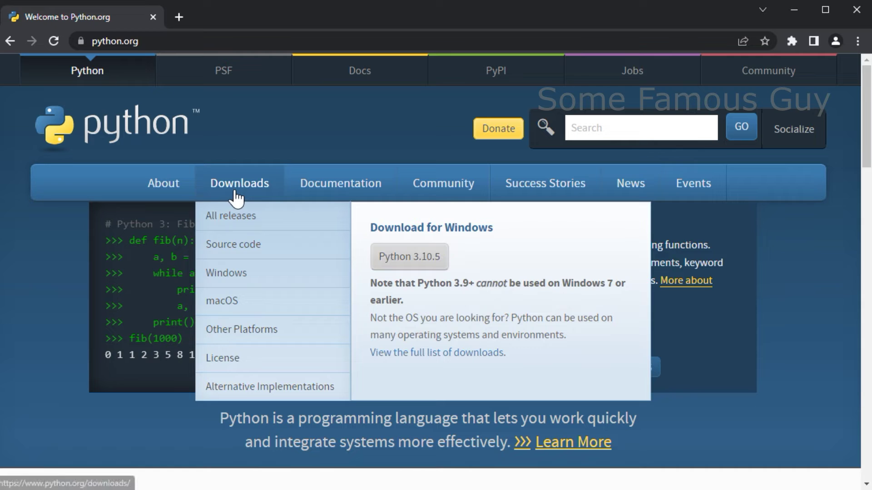
pyautogui.click(236, 191)
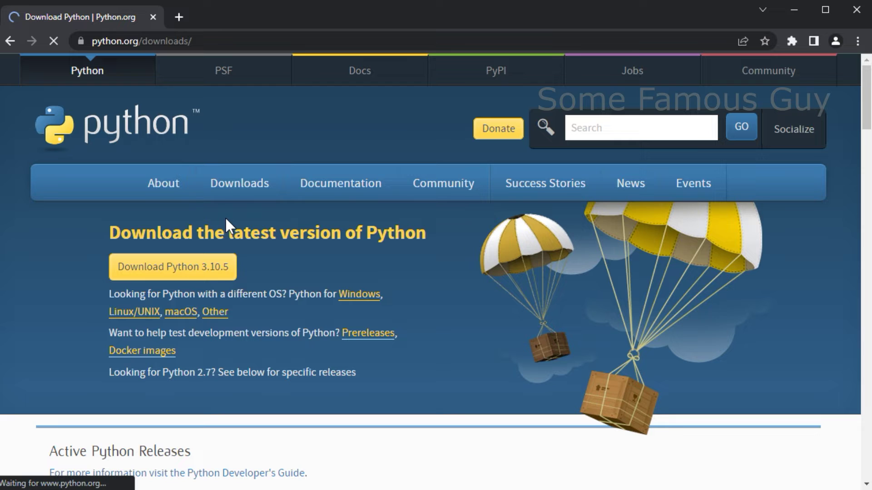
# Save the Python 3.10.5 Windows installer and run it from the download bar
pyautogui.click(223, 273)
pyautogui.click(352, 302)
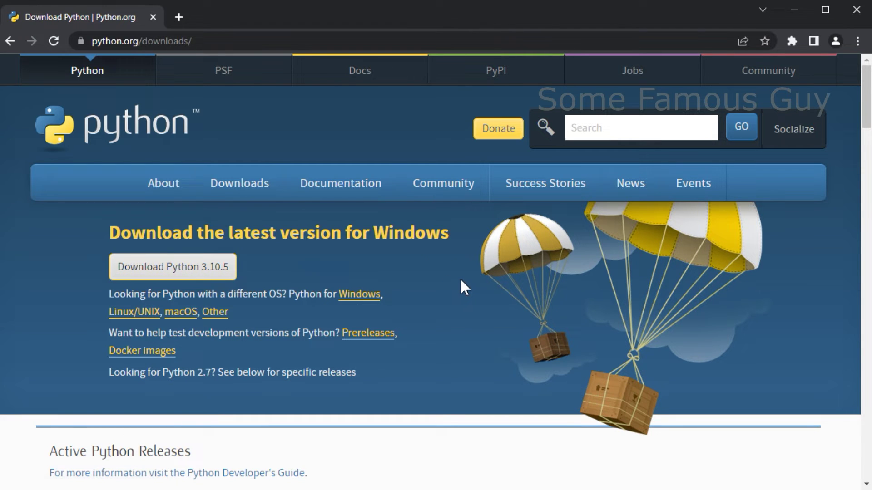
pyautogui.click(140, 472)
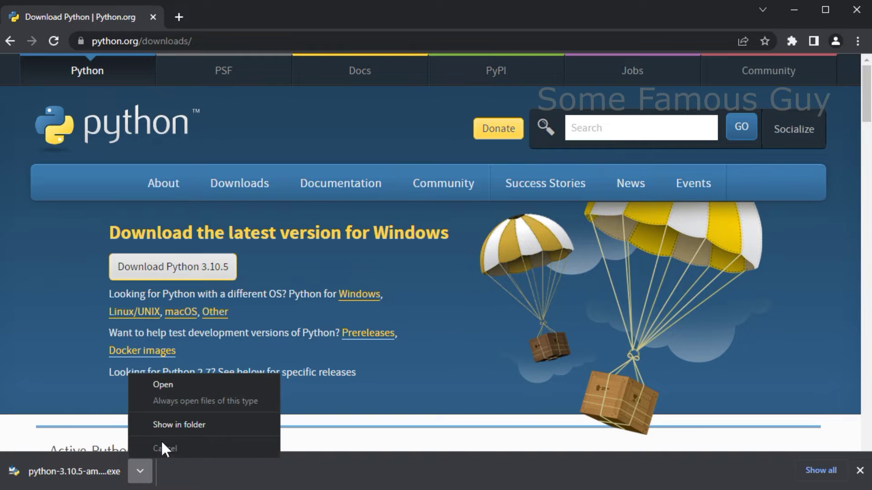
pyautogui.click(185, 383)
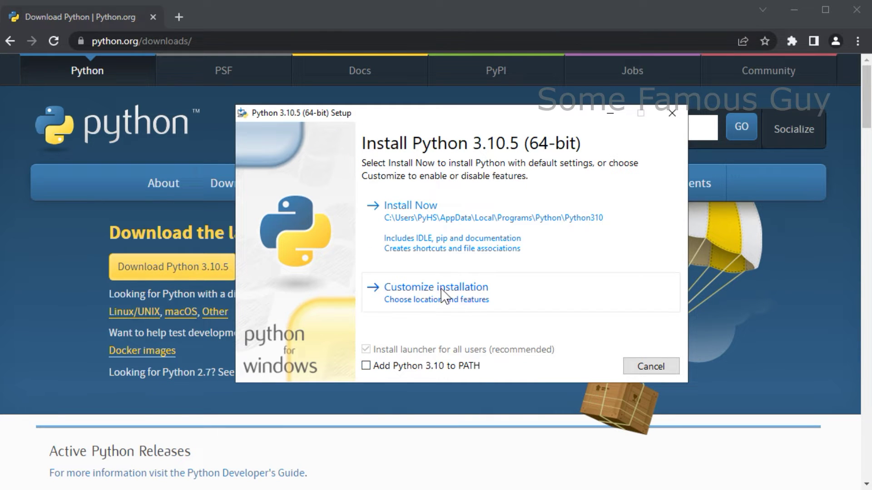
# Choose a customized install with debugging symbols, installed for all users
pyautogui.click(457, 300)
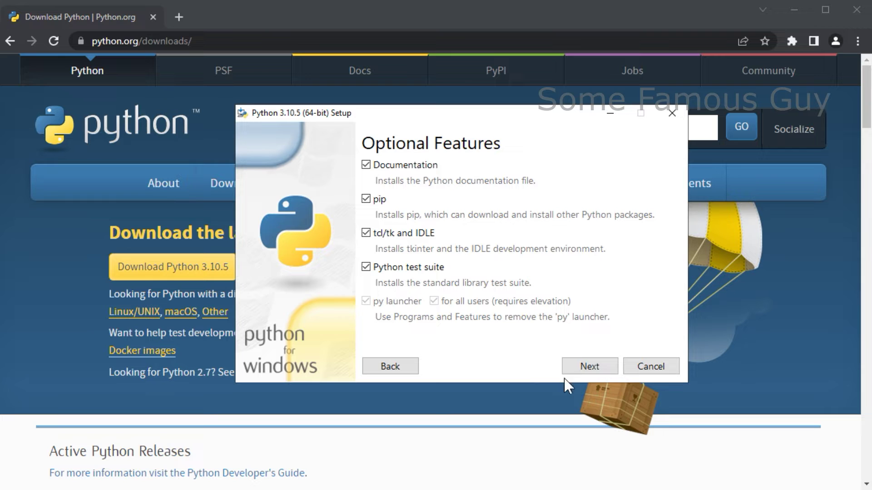
pyautogui.click(585, 365)
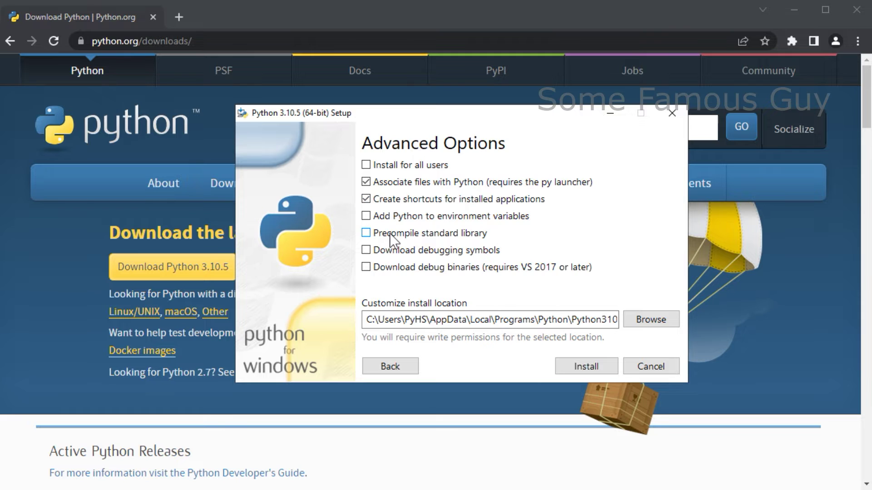
pyautogui.click(365, 250)
pyautogui.click(418, 167)
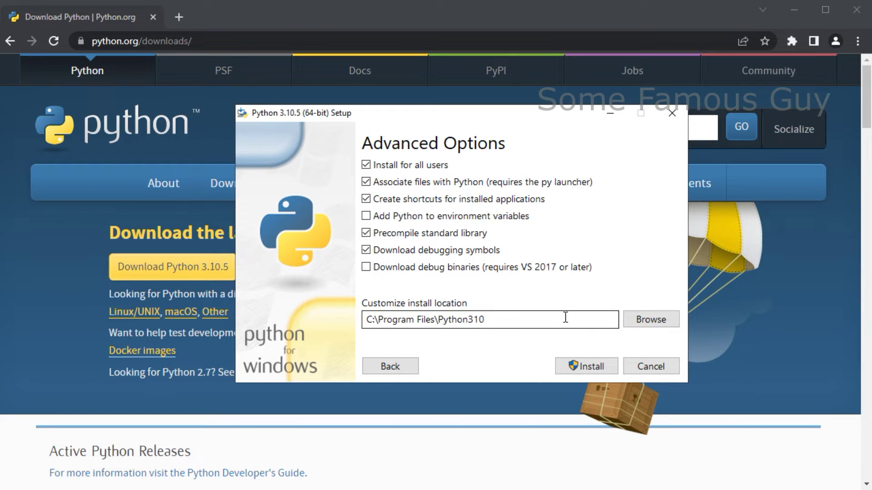
# Set the install location to E:\python310 on the flash drive
pyautogui.click(650, 318)
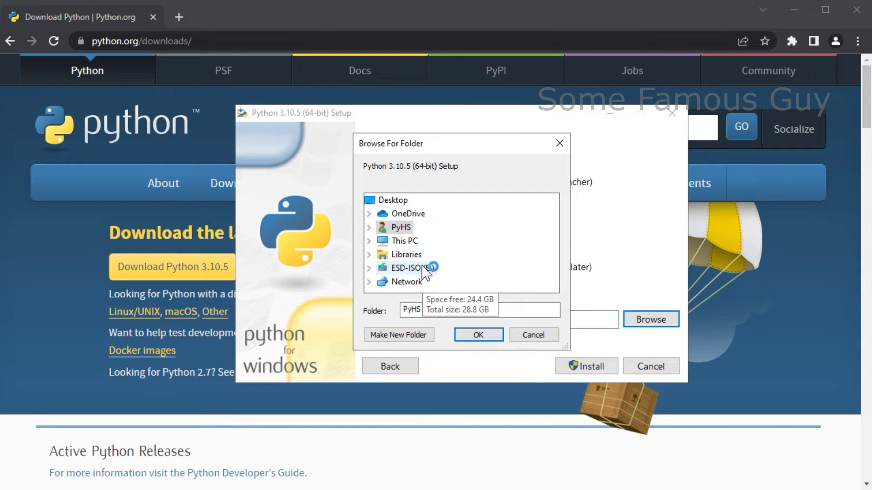
pyautogui.click(409, 267)
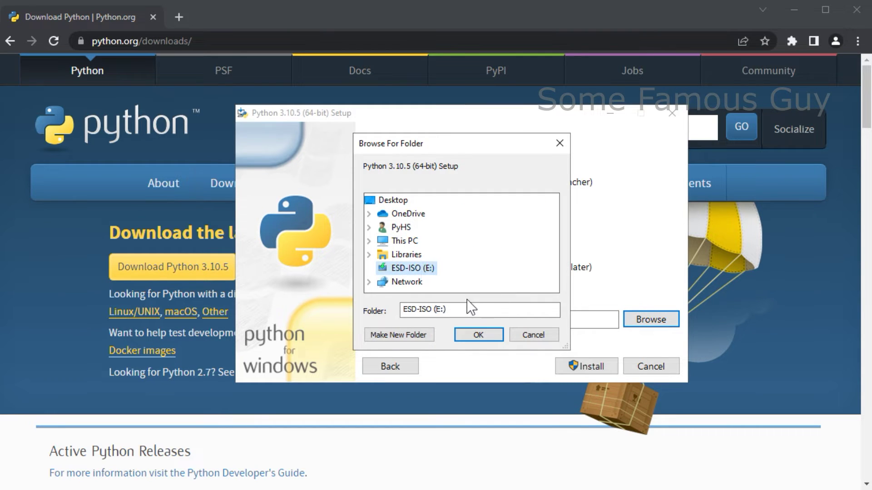
pyautogui.click(474, 337)
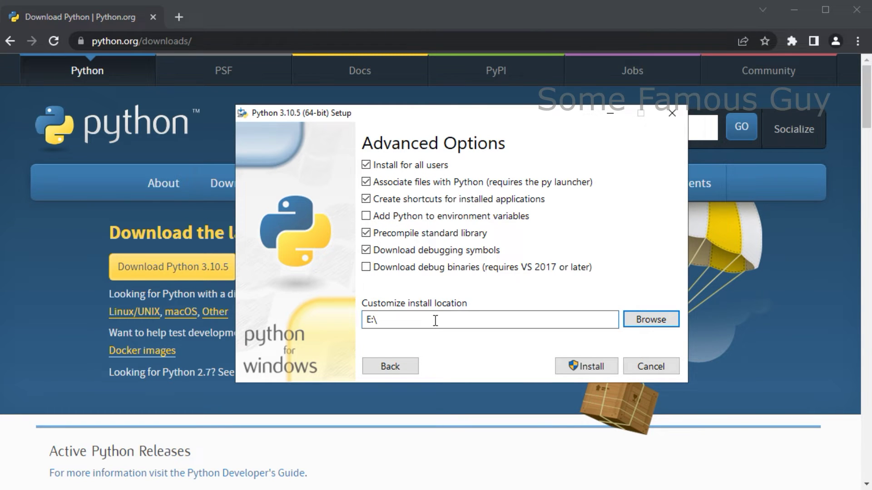
pyautogui.click(435, 321)
pyautogui.write('python310')
# Start the installation and bring This PC in front of the installer
pyautogui.click(593, 367)
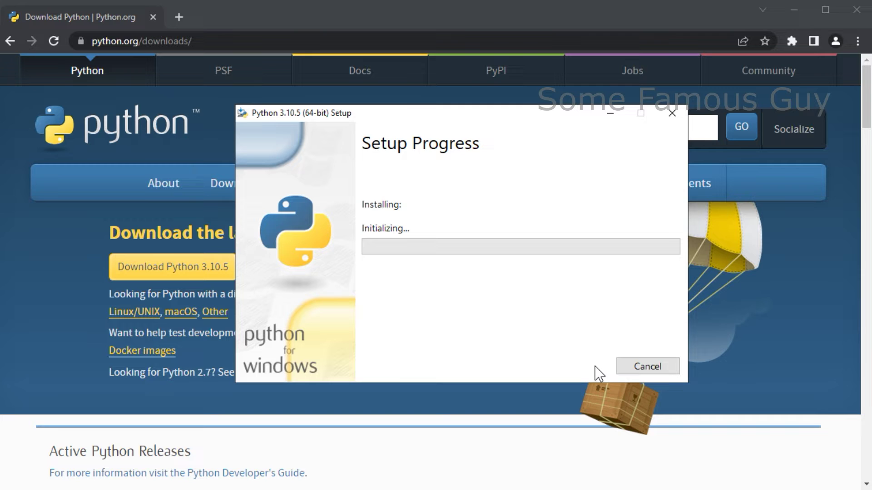
pyautogui.click(792, 7)
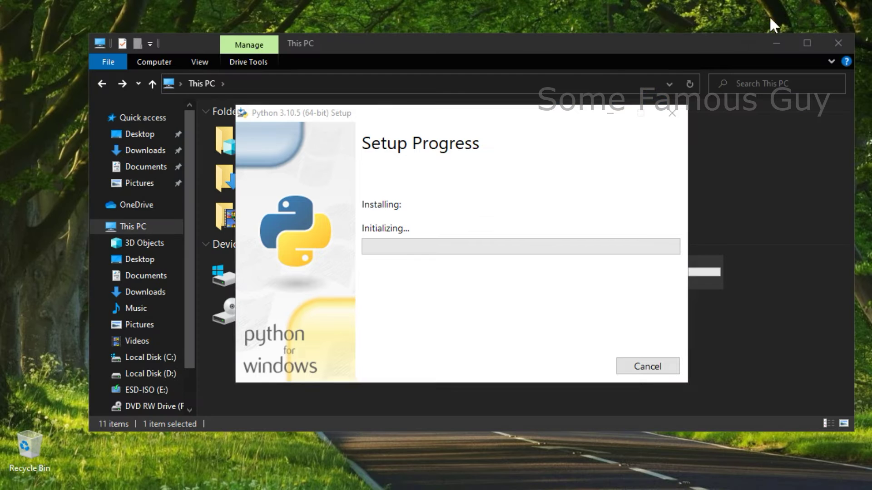
pyautogui.click(418, 45)
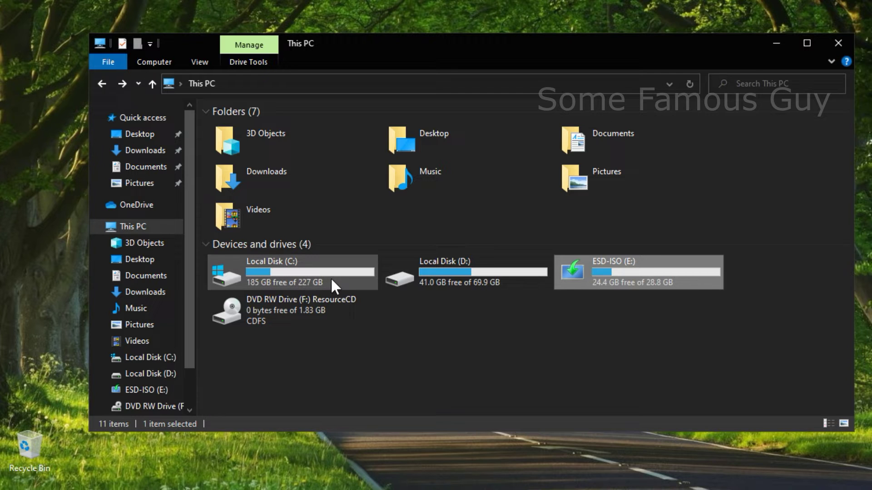
# Look over the drives, selecting ESD-ISO (E:), then dismiss the Setup was successful message
pyautogui.click(304, 275)
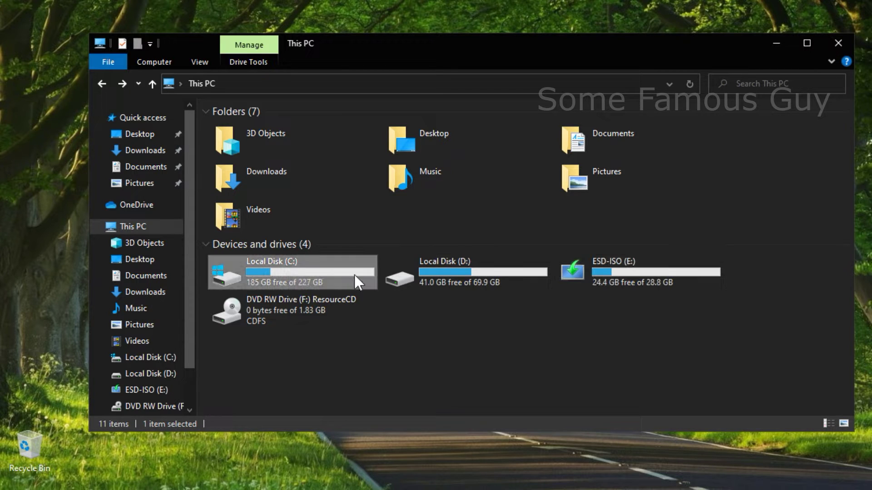
pyautogui.click(434, 275)
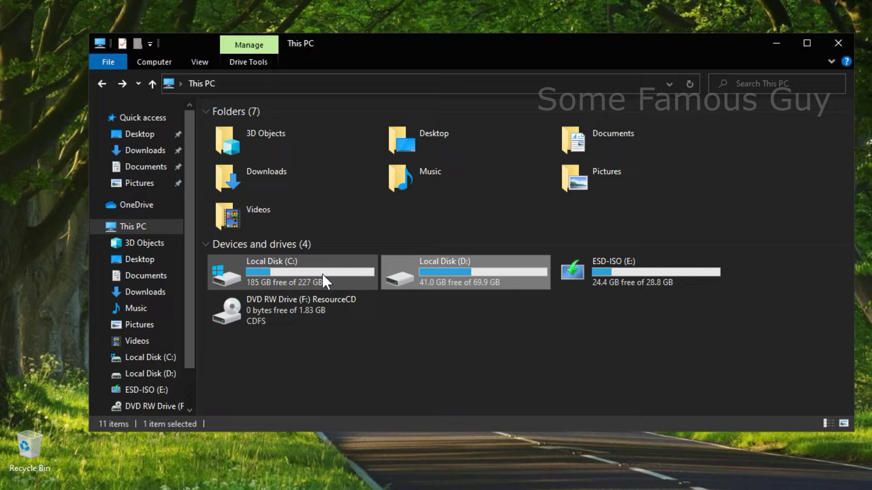
pyautogui.click(635, 264)
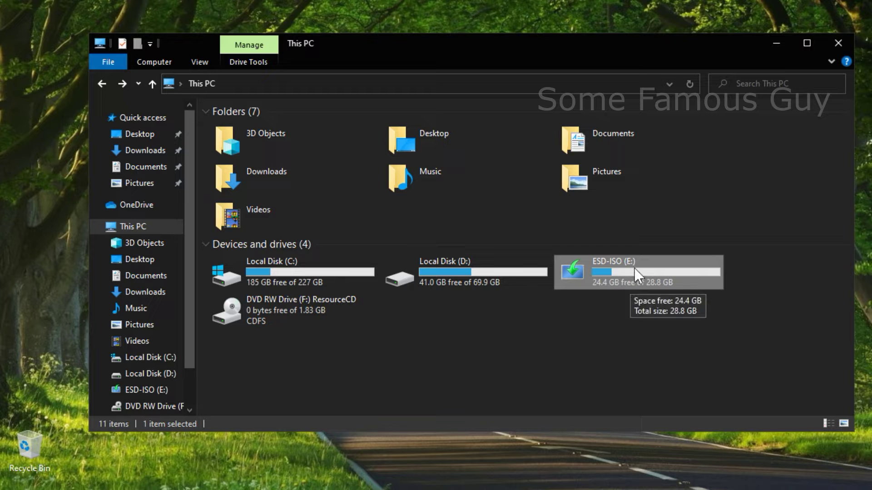
pyautogui.click(620, 246)
pyautogui.click(630, 319)
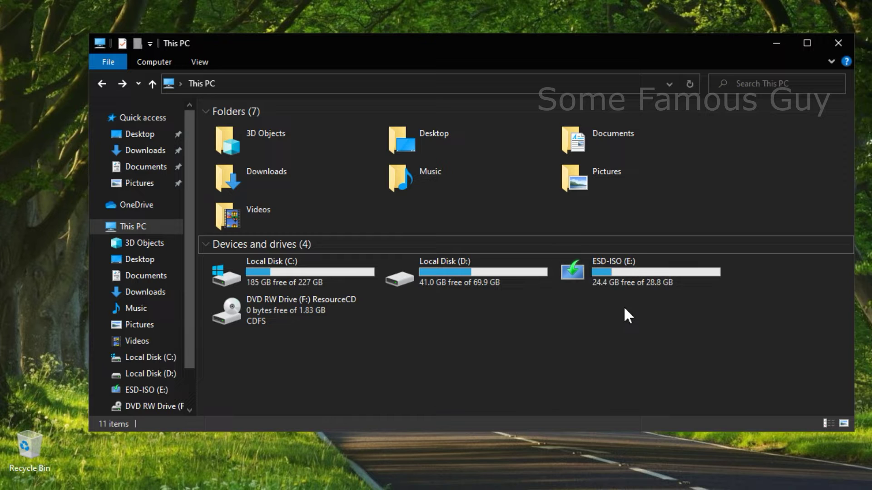
pyautogui.click(620, 262)
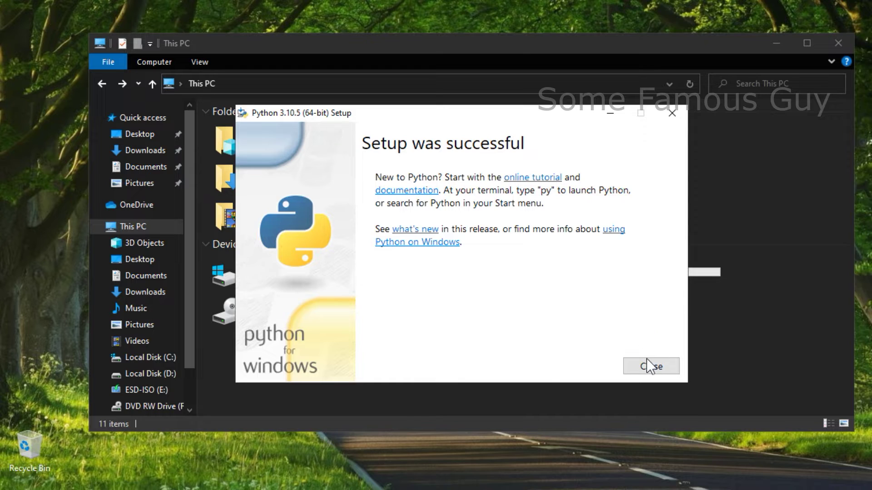
pyautogui.click(647, 362)
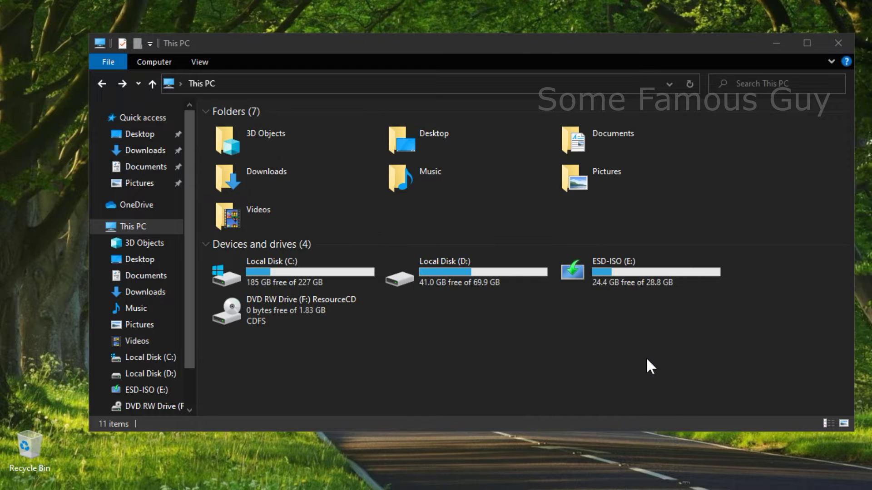
# Open E:\python310 and launch its portable python.exe
pyautogui.doubleClick(620, 271)
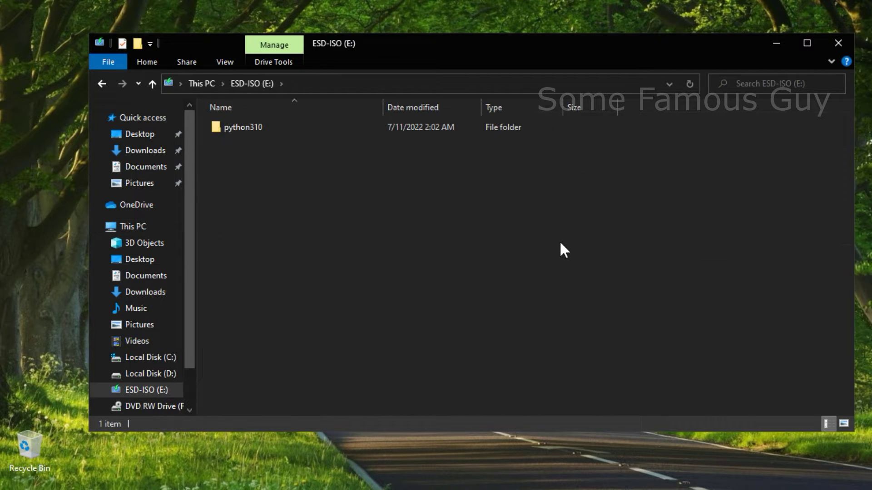
pyautogui.click(267, 133)
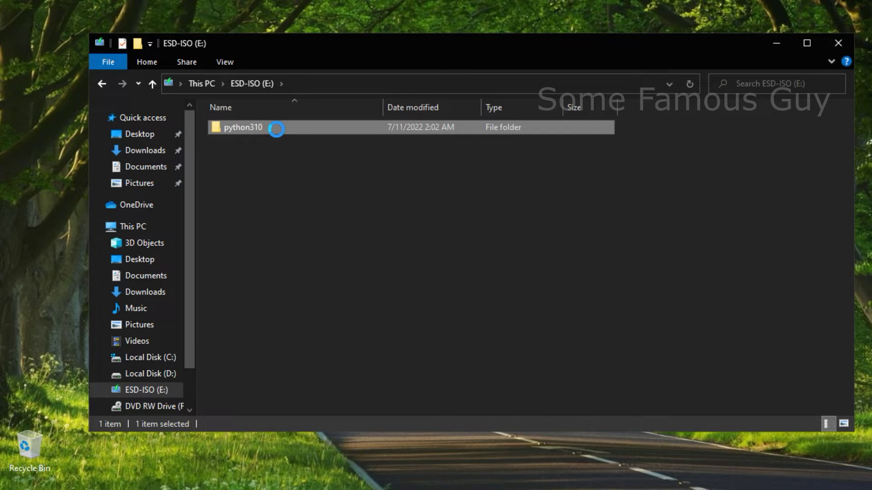
pyautogui.doubleClick(276, 129)
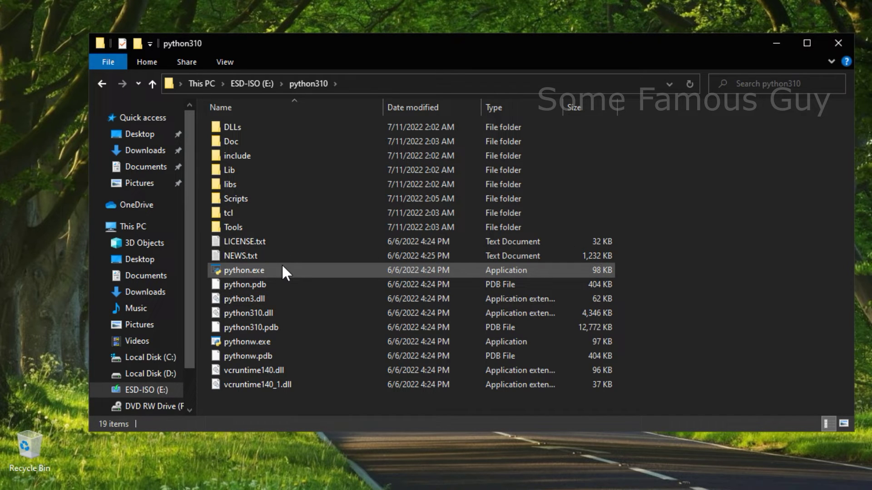
pyautogui.doubleClick(281, 268)
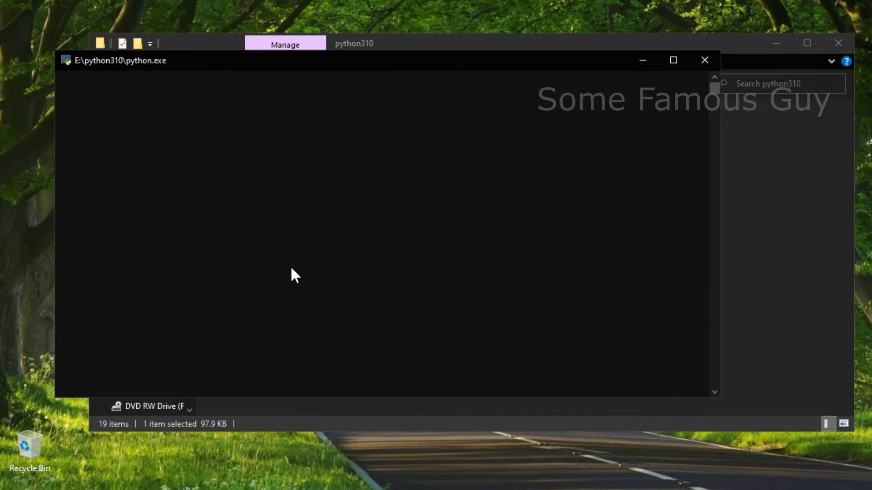
# Exit the Python 3.10.5 prompt with quit() and go back up to the root of E:
pyautogui.moveTo(271, 60); pyautogui.dragTo(278, 97)
pyautogui.write('q')
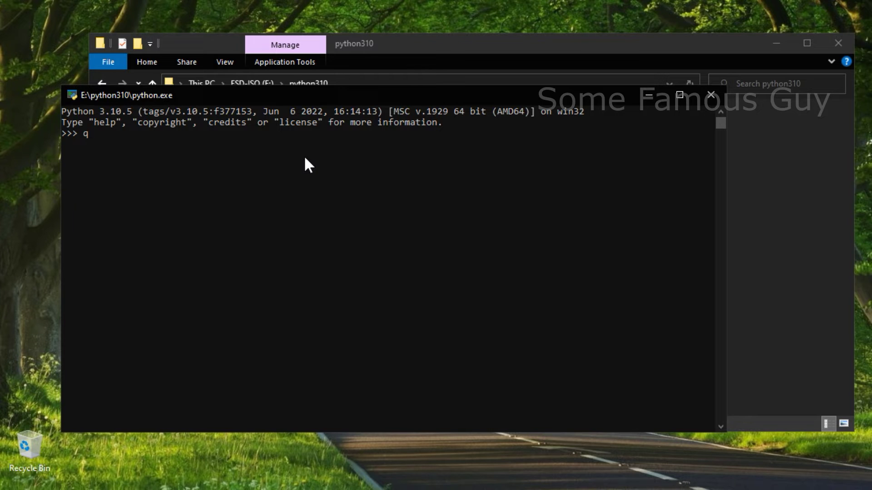
pyautogui.write('uit()')
pyautogui.press('Return')
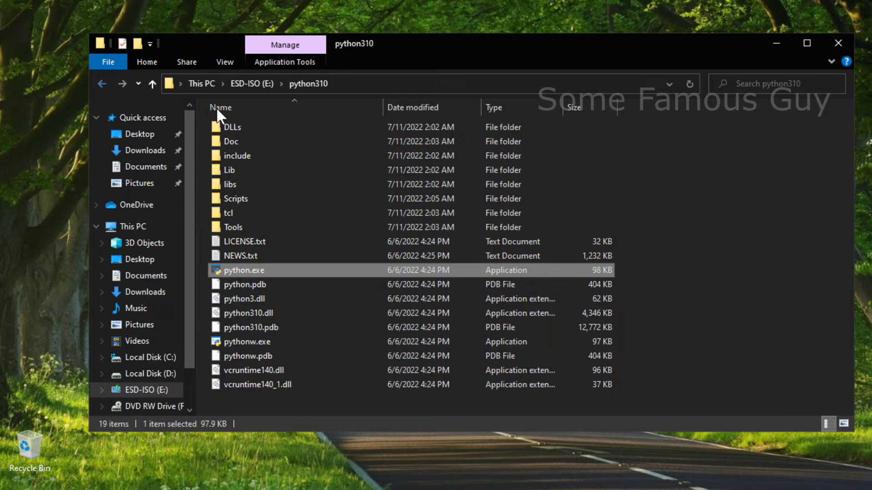
pyautogui.hotkey('alt', 'Up')
pyautogui.click(345, 225)
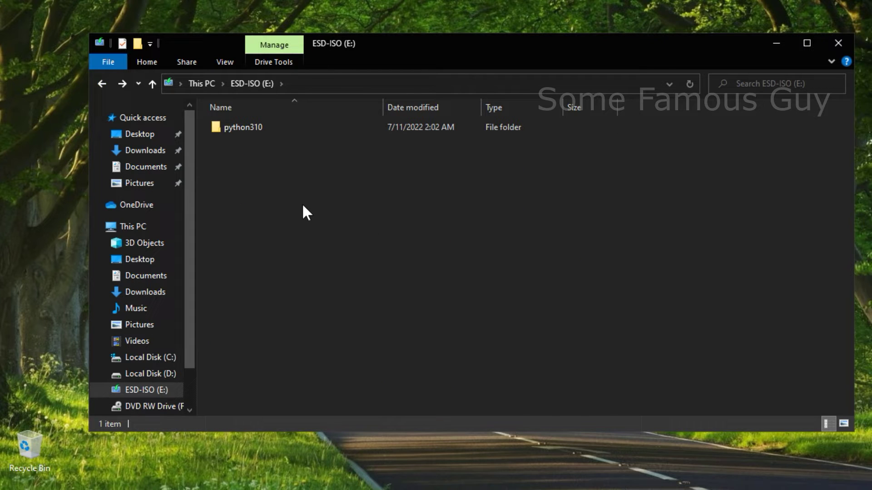
# Open a terminal at E:\ and run python310\python -m venv venv to create venv
pyautogui.rightClick(316, 263)
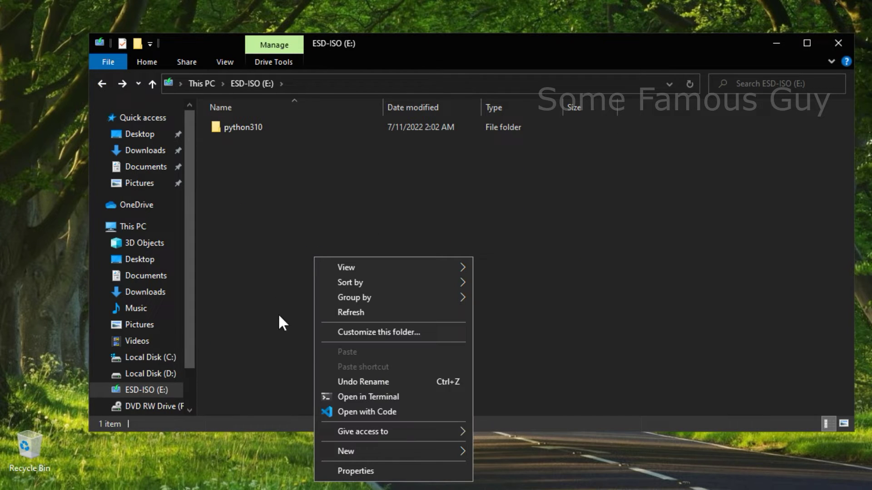
pyautogui.click(397, 394)
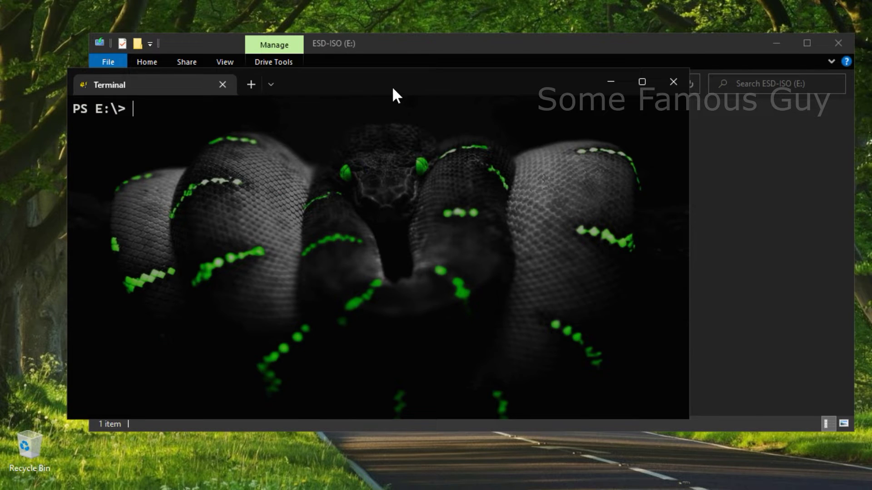
pyautogui.moveTo(393, 90); pyautogui.dragTo(333, 146)
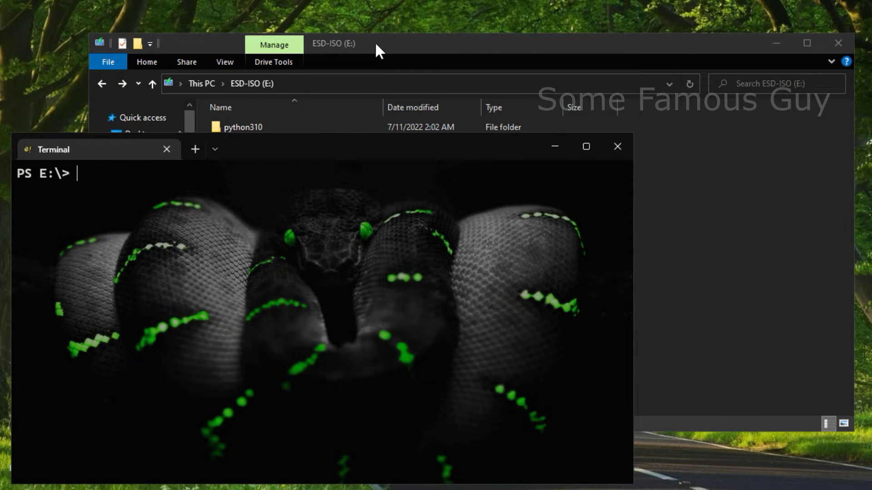
pyautogui.moveTo(374, 41); pyautogui.dragTo(383, 25)
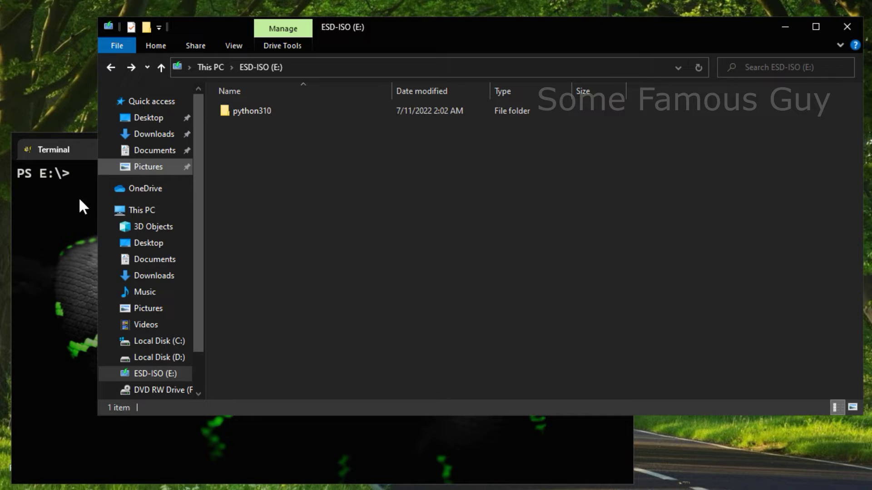
pyautogui.click(36, 252)
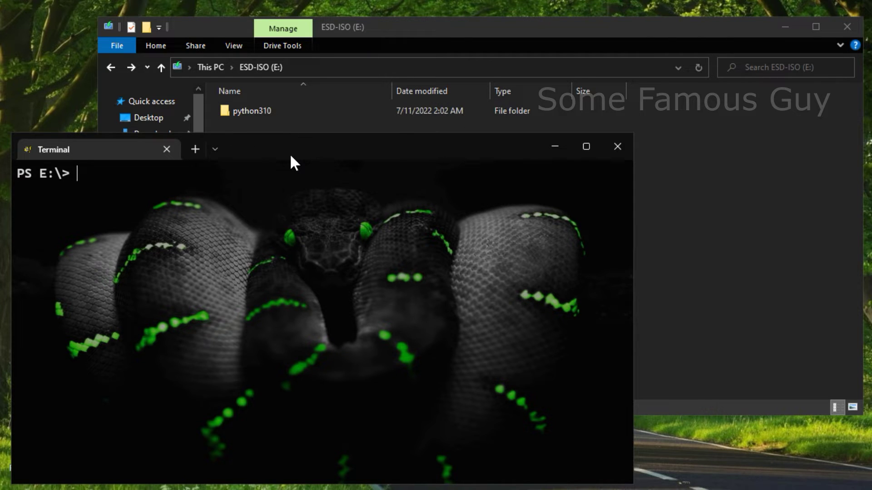
pyautogui.write('python31')
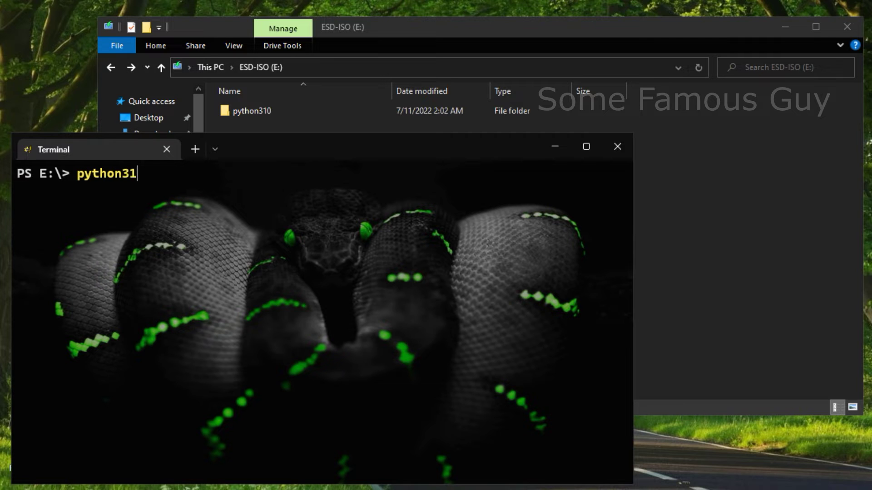
pyautogui.write('0\\python ')
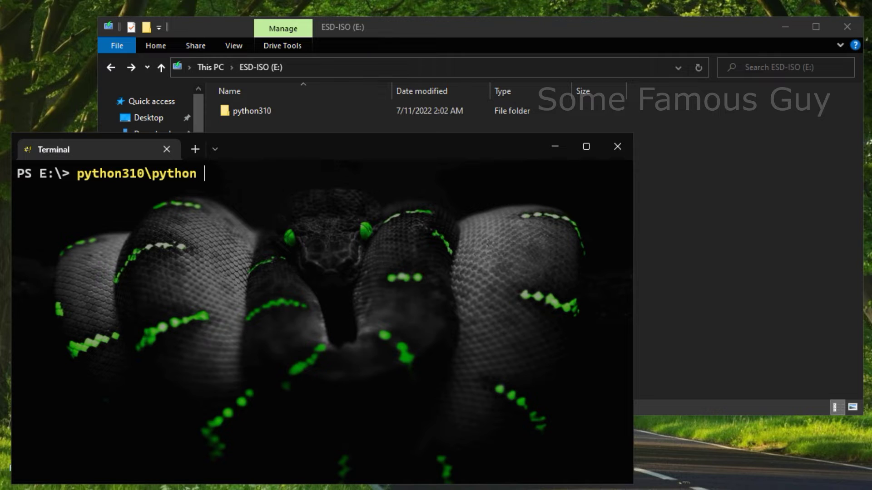
pyautogui.write('-m venv venv')
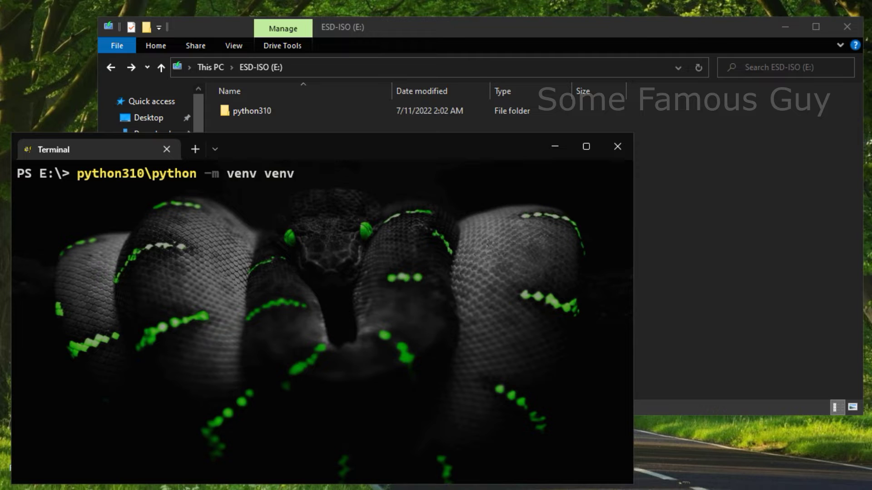
pyautogui.click(666, 173)
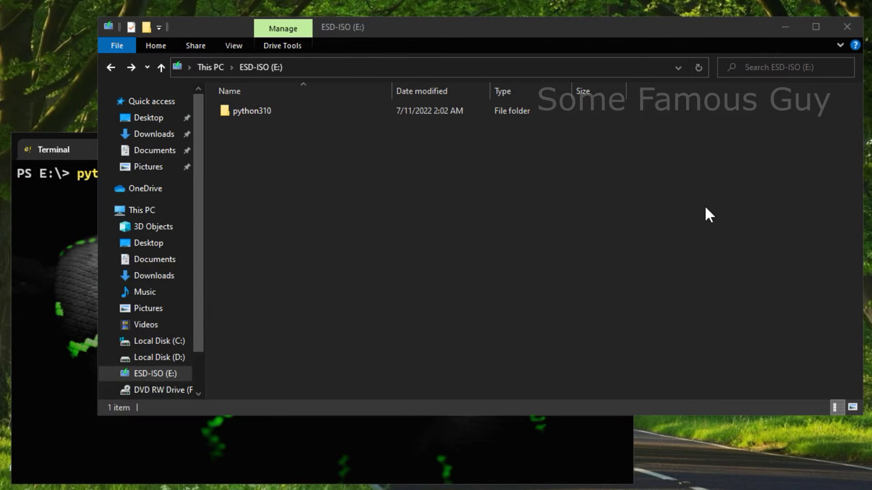
# Open the new venv folder and bring up the context menu for its pyvenv.cfg file
pyautogui.click(252, 124)
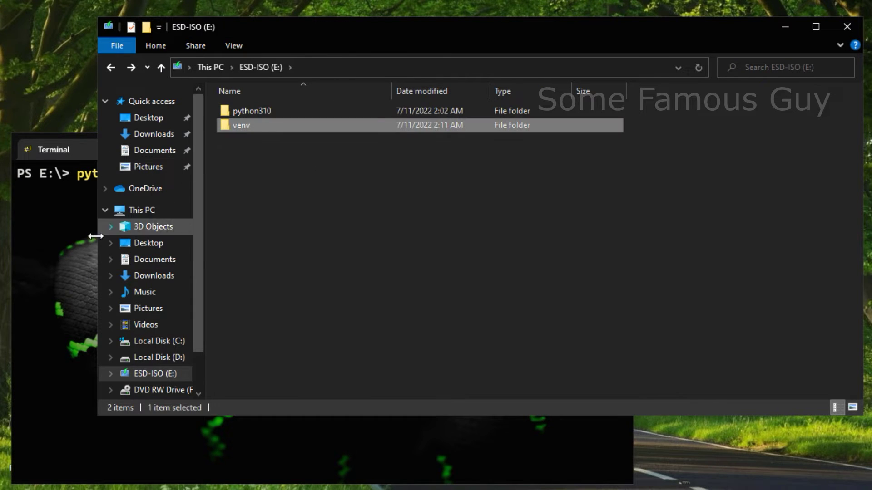
pyautogui.click(65, 279)
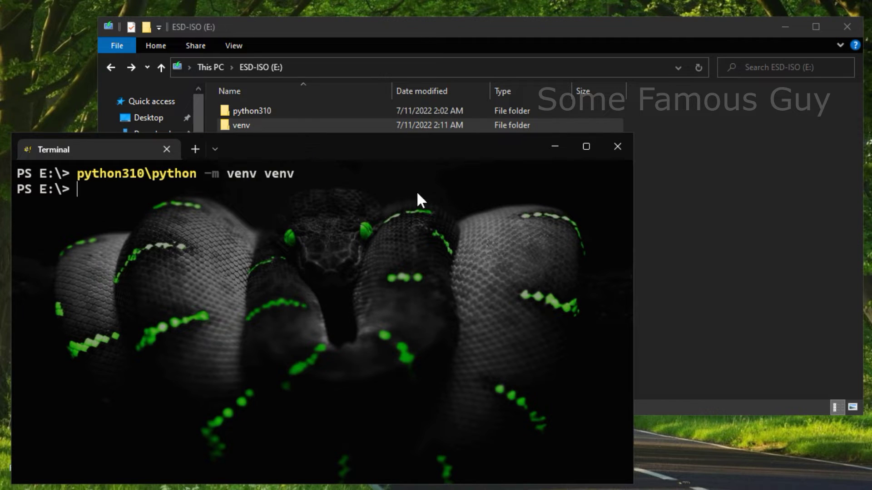
pyautogui.click(393, 31)
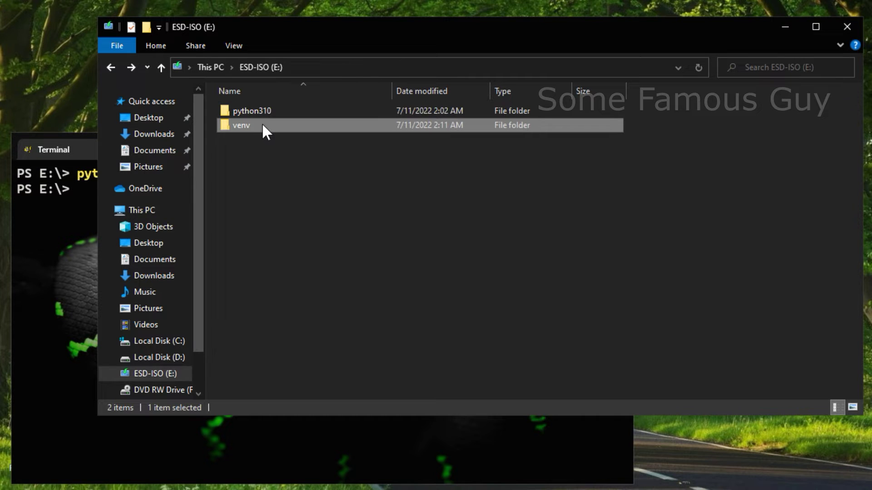
pyautogui.doubleClick(277, 124)
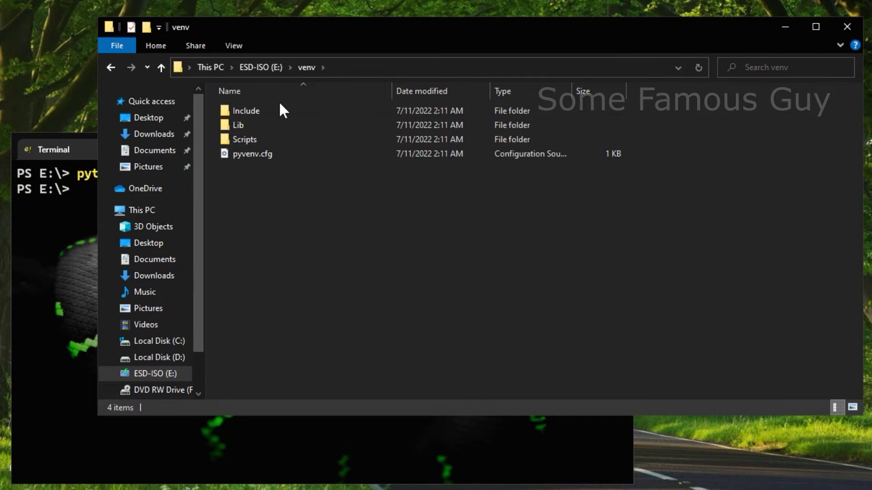
pyautogui.click(280, 154)
pyautogui.click(300, 191)
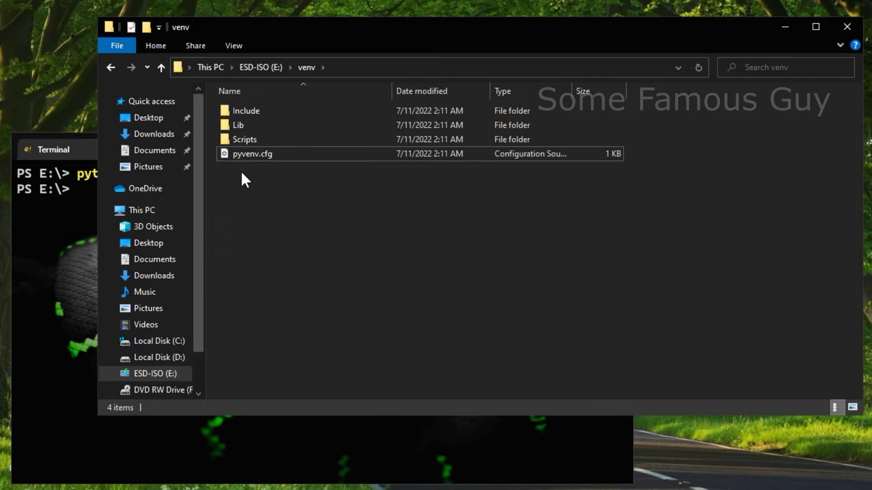
pyautogui.click(300, 158)
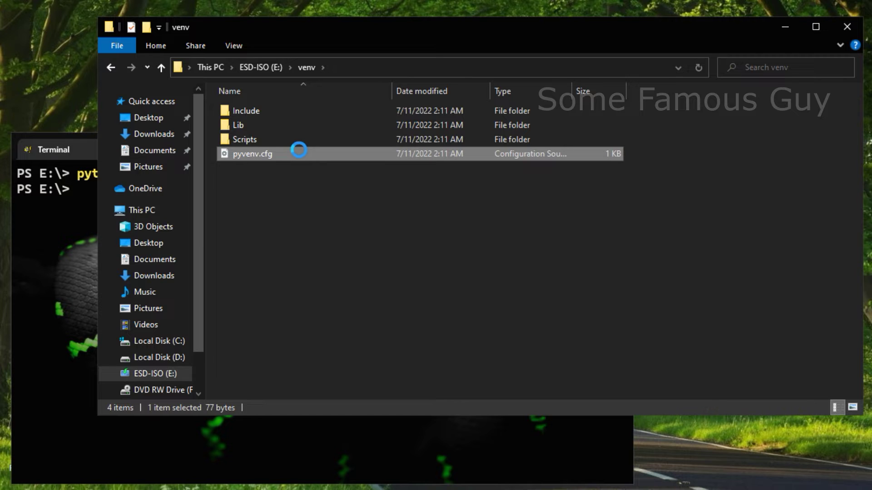
pyautogui.rightClick(298, 150)
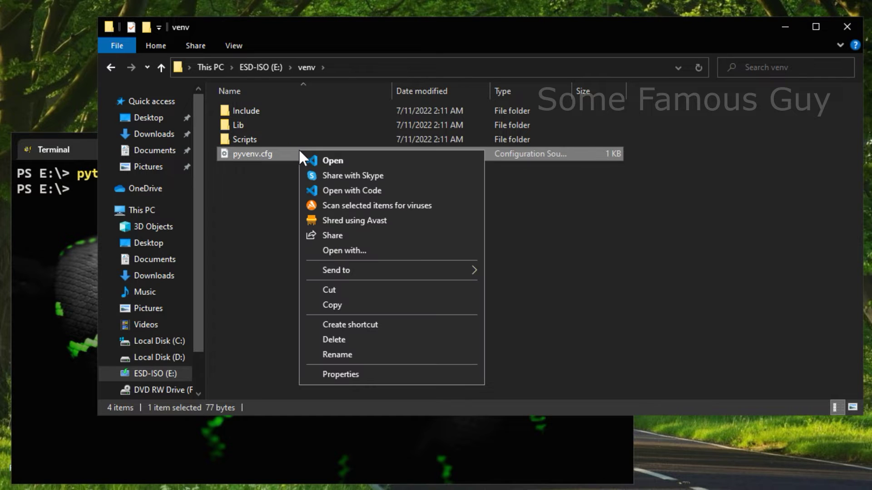
# Open pyvenv.cfg in VS Code, change home to ..\python310, then save and close it
pyautogui.click(392, 190)
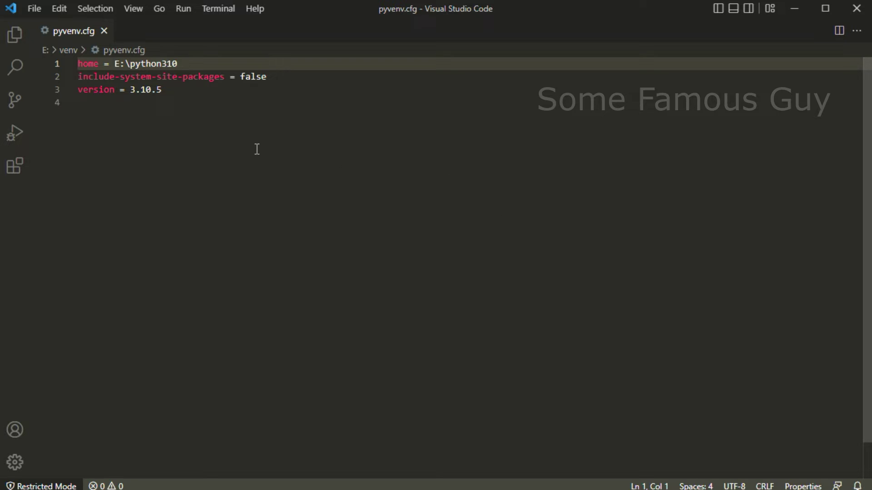
pyautogui.click(114, 63)
pyautogui.moveTo(114, 64); pyautogui.dragTo(130, 64)
pyautogui.click(241, 161)
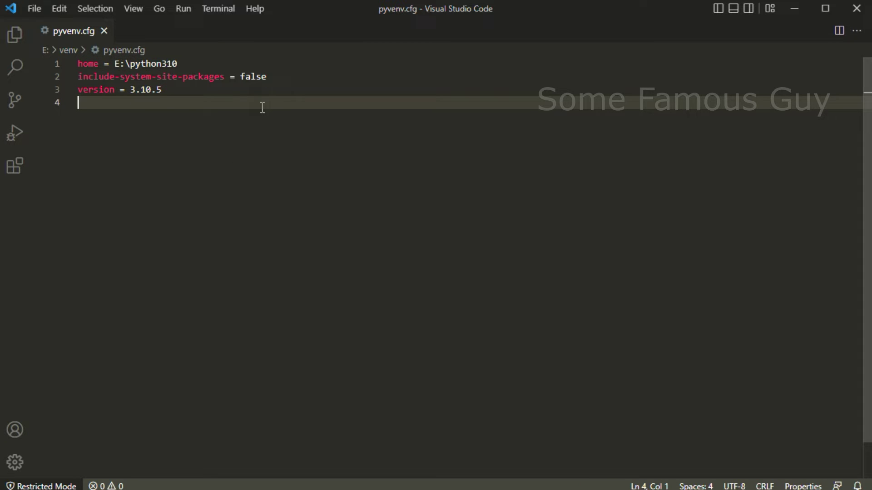
pyautogui.click(119, 63)
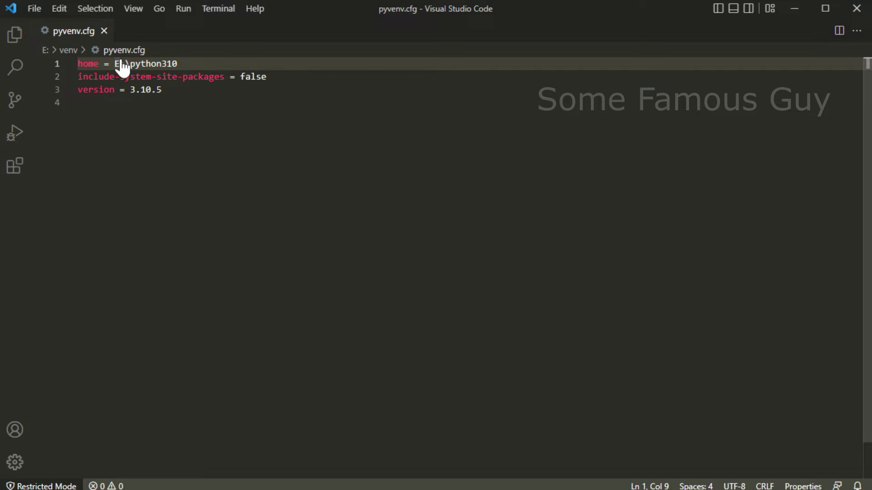
pyautogui.click(124, 65)
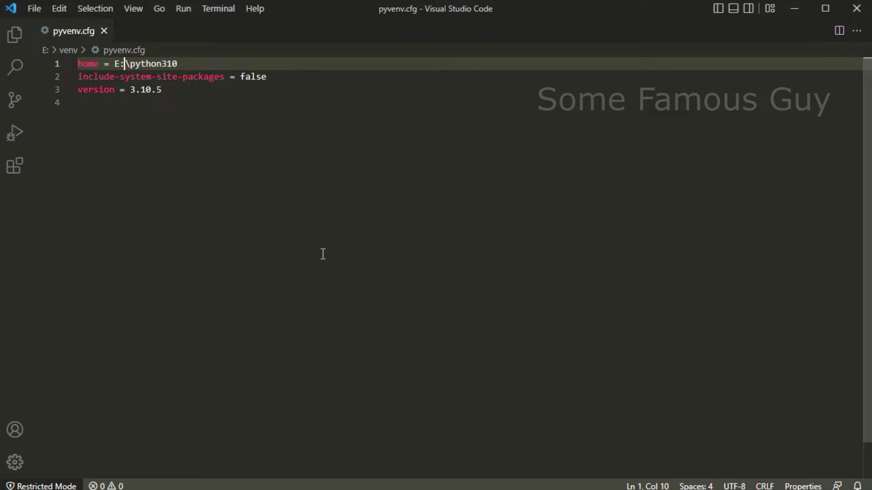
pyautogui.press('BackSpace')
pyautogui.press('BackSpace')
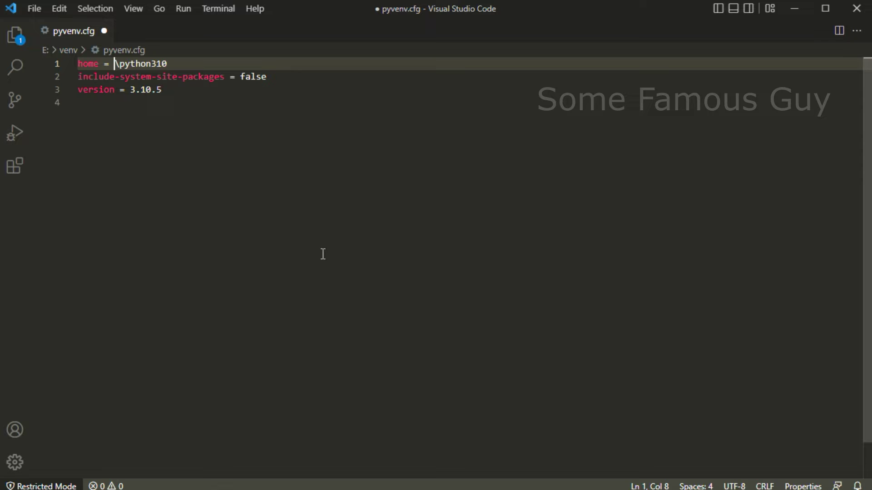
pyautogui.write('..')
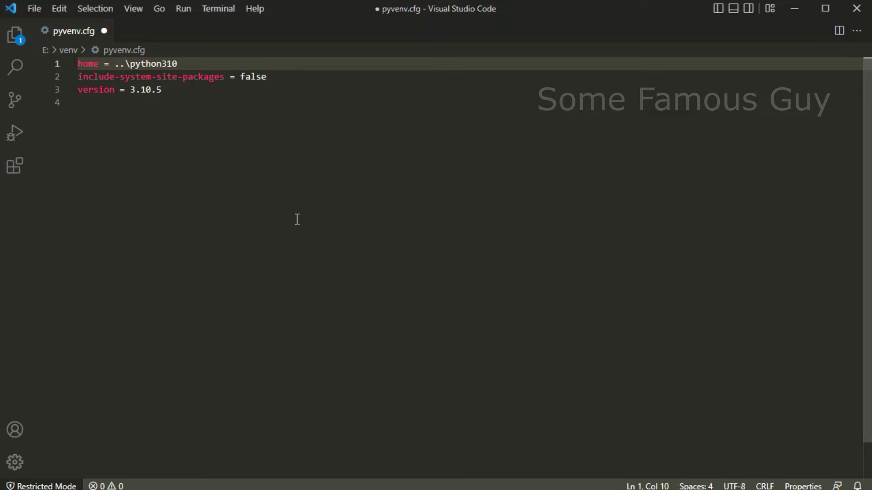
pyautogui.click(221, 61)
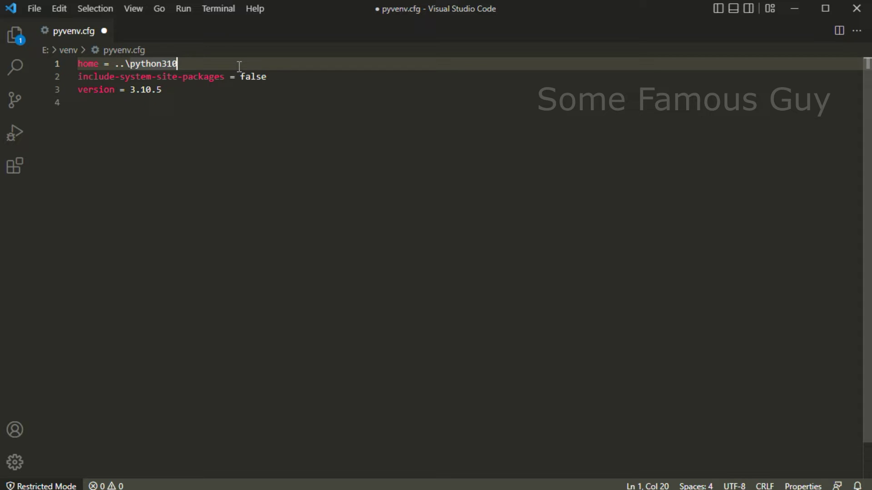
pyautogui.hotkey('ctrl', 's')
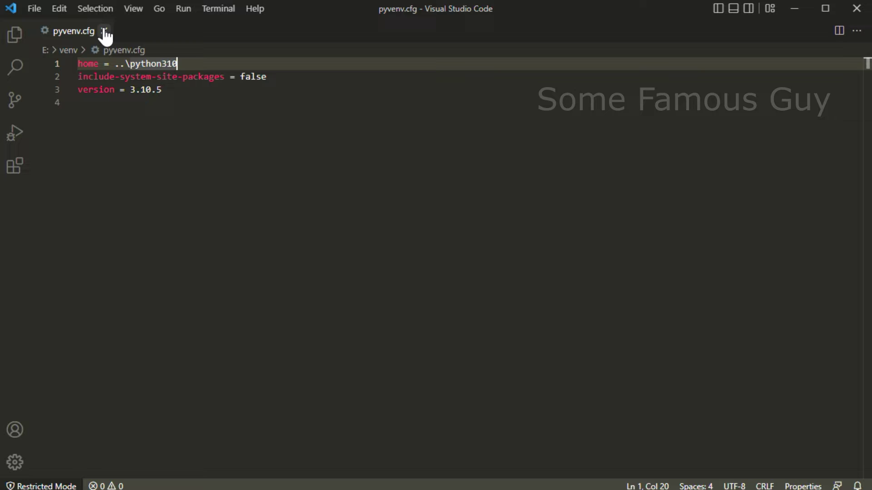
pyautogui.hotkey('ctrl', 'w')
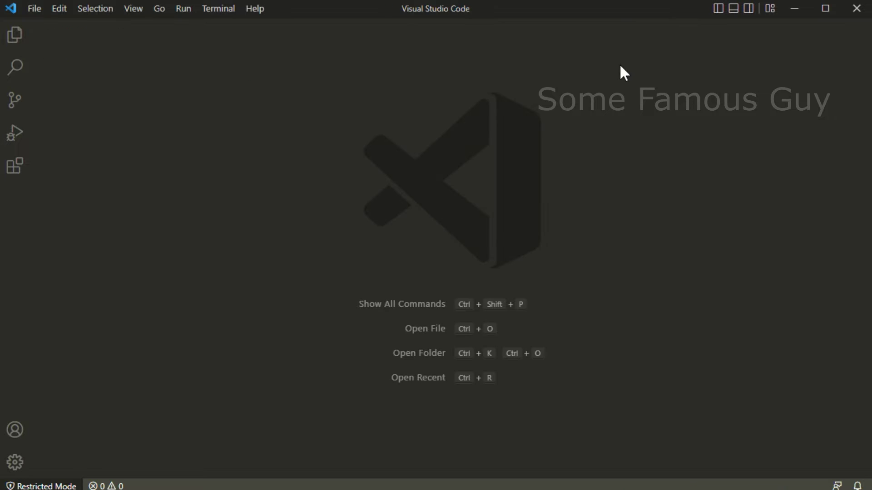
# Open E:\venv\Scripts and select activate.bat among the listed scripts
pyautogui.click(794, 11)
pyautogui.doubleClick(253, 138)
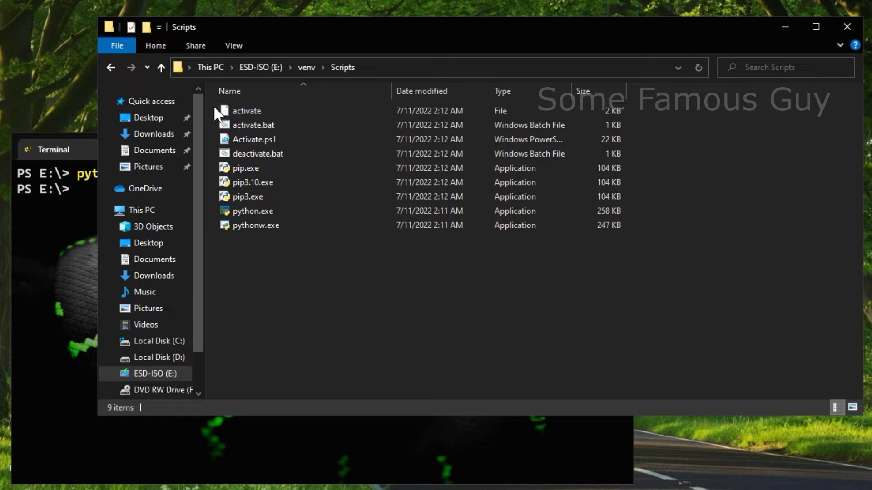
pyautogui.moveTo(214, 105); pyautogui.dragTo(295, 138)
pyautogui.click(269, 257)
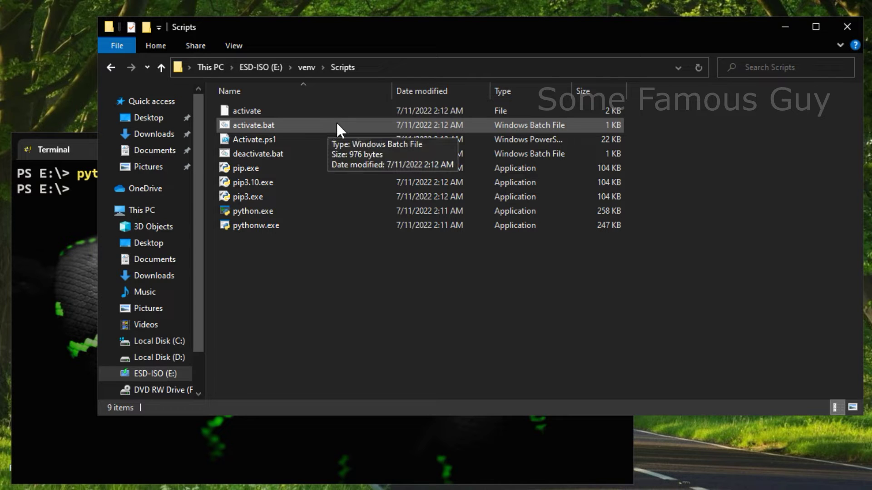
pyautogui.click(318, 124)
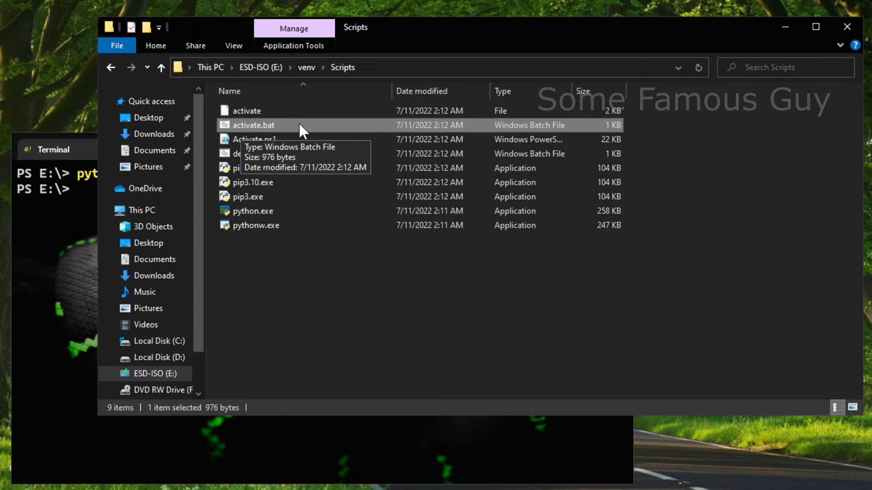
pyautogui.click(305, 140)
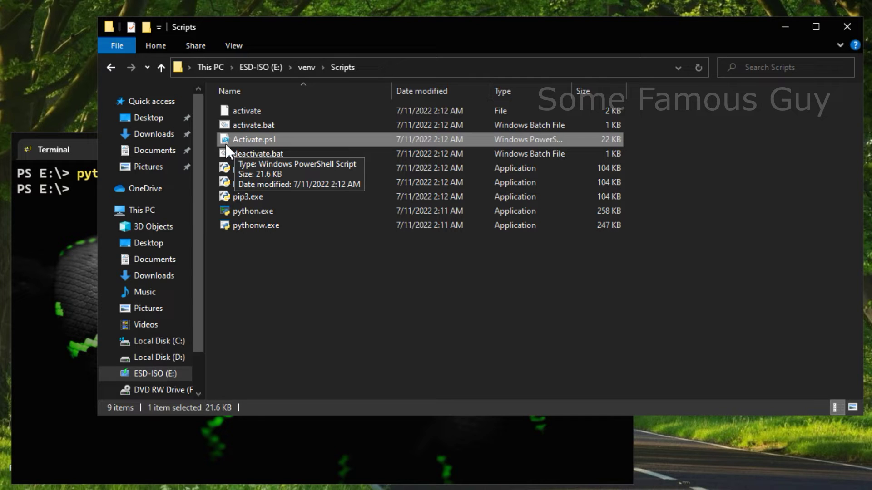
pyautogui.click(301, 119)
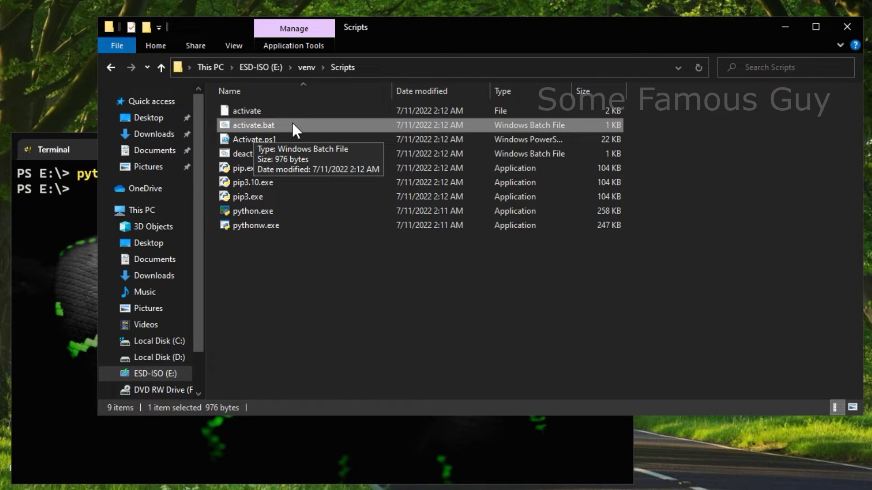
# Open activate.bat in VS Code and replace E:\ with %cd% in the VIRTUAL_ENV line 11
pyautogui.moveTo(291, 122); pyautogui.dragTo(151, 406)
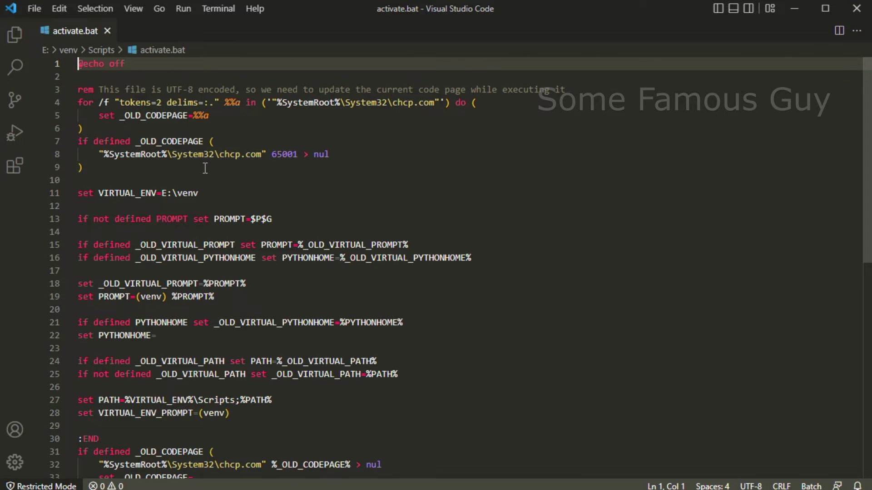
pyautogui.moveTo(85, 191); pyautogui.dragTo(223, 193)
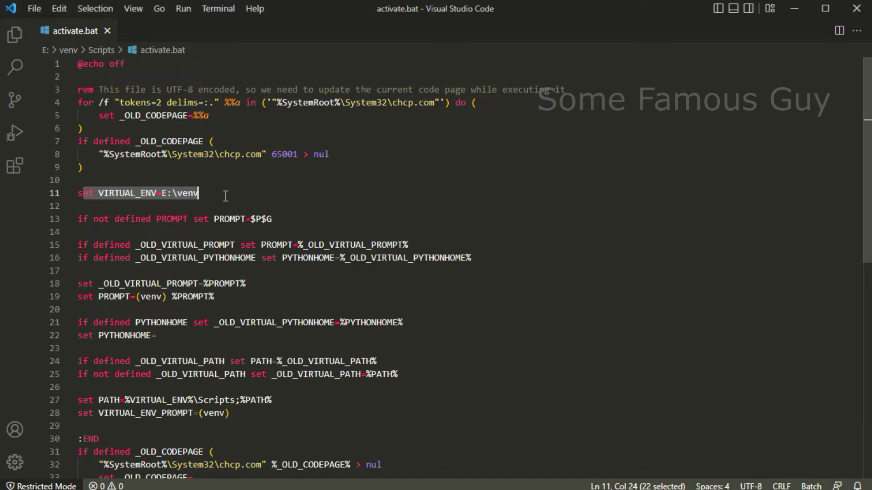
pyautogui.click(198, 193)
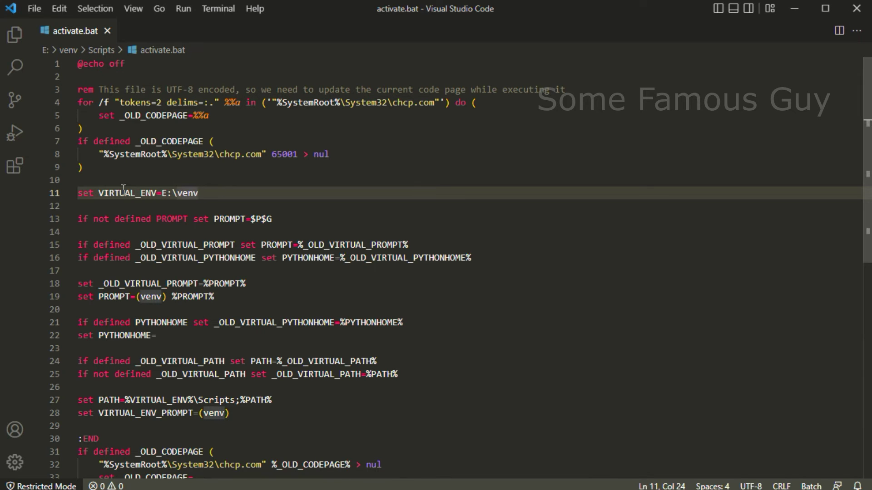
pyautogui.click(173, 193)
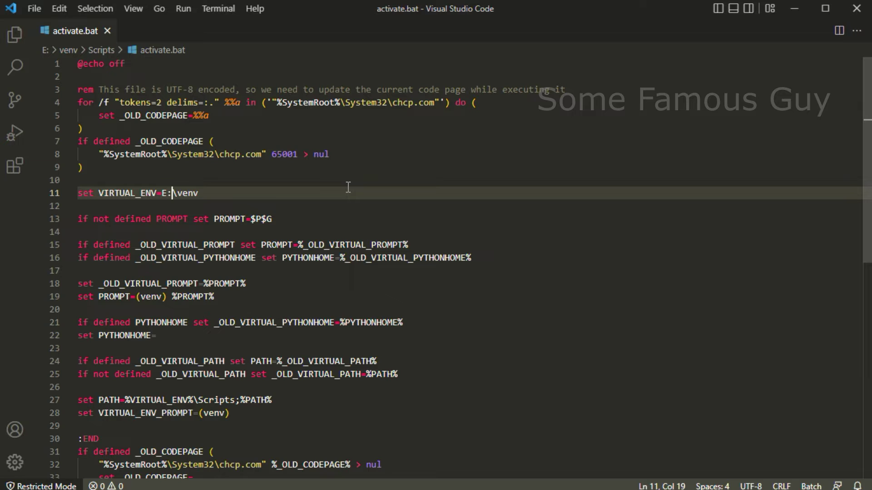
pyautogui.press('Right')
pyautogui.press('BackSpace')
pyautogui.press('BackSpace')
pyautogui.press('BackSpace')
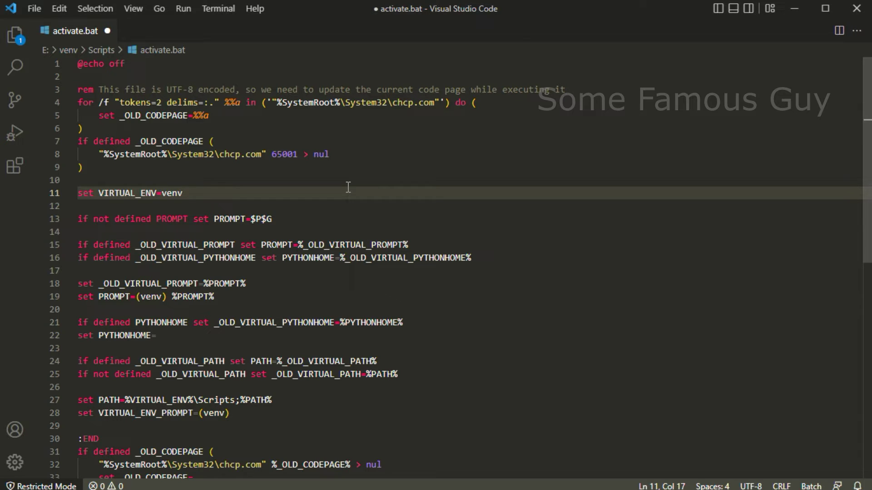
pyautogui.write('%cd%')
# Check the new %cd%venv value, then save and close activate.bat
pyautogui.click(226, 190)
pyautogui.moveTo(162, 192); pyautogui.dragTo(183, 192)
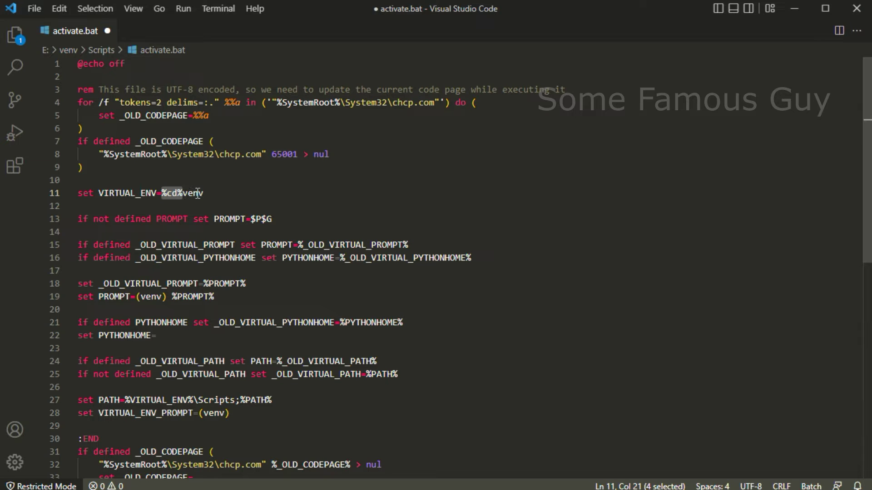
pyautogui.click(211, 193)
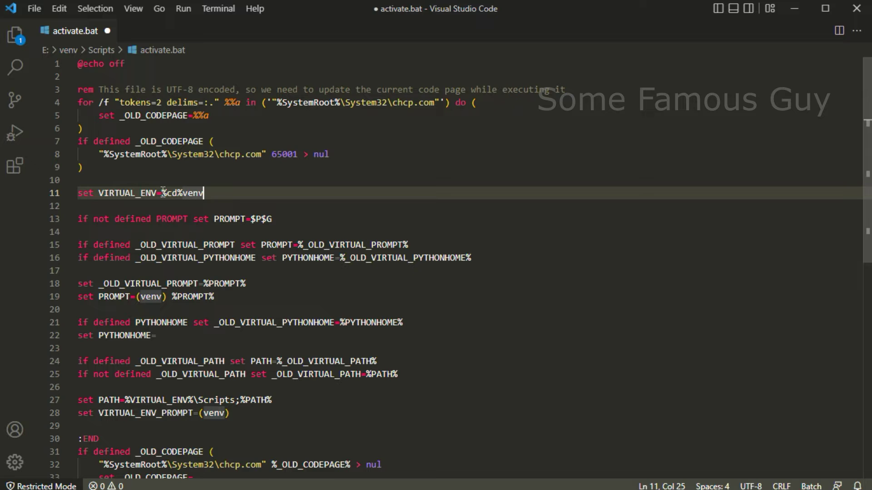
pyautogui.moveTo(162, 192); pyautogui.dragTo(204, 193)
pyautogui.click(215, 192)
pyautogui.hotkey('ctrl', 's')
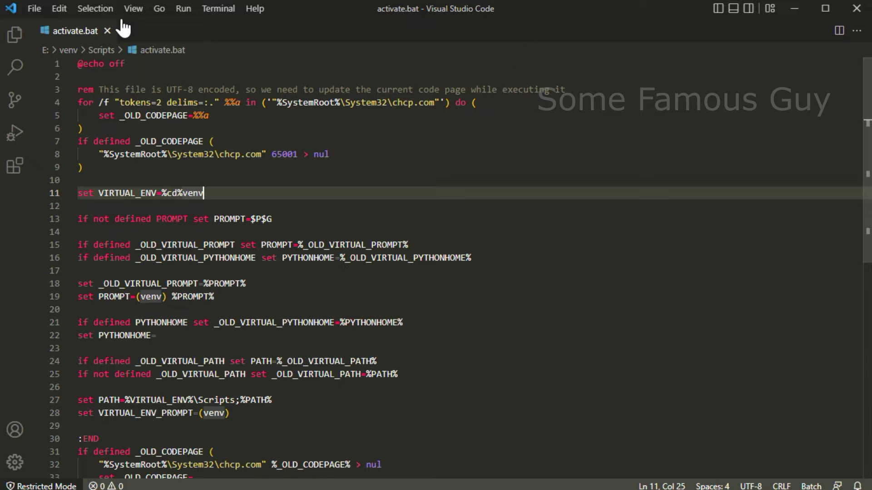
pyautogui.click(107, 30)
# Return to File Explorer and go back to the root of drive E:
pyautogui.click(795, 10)
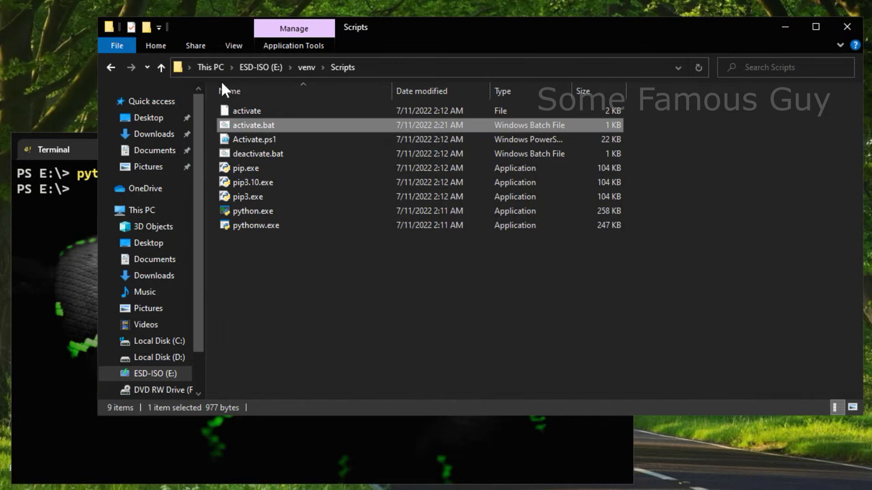
pyautogui.click(111, 64)
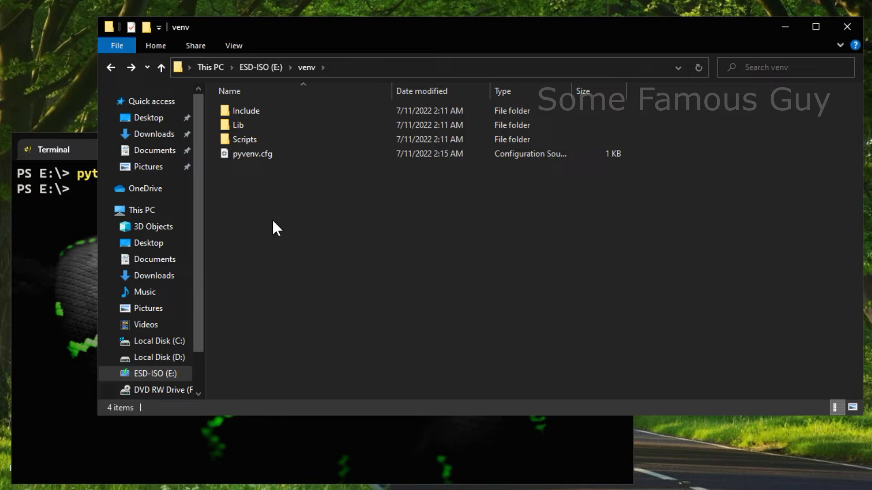
pyautogui.click(111, 67)
pyautogui.click(272, 159)
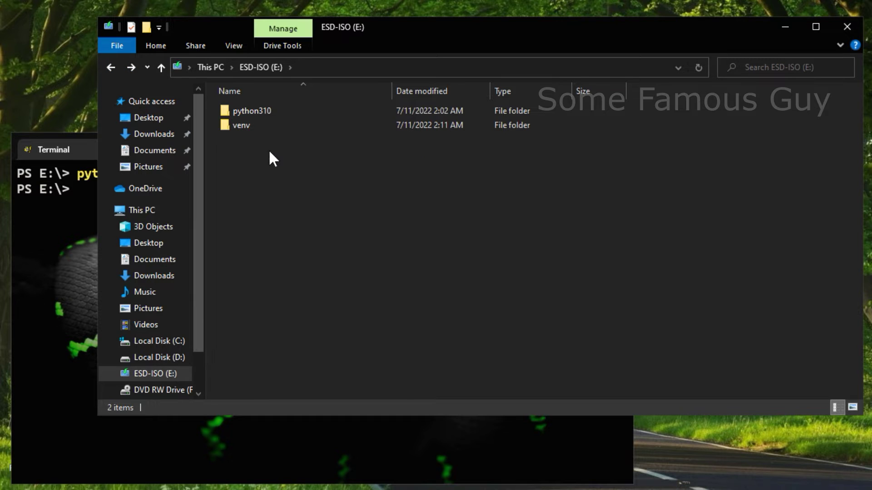
pyautogui.click(255, 111)
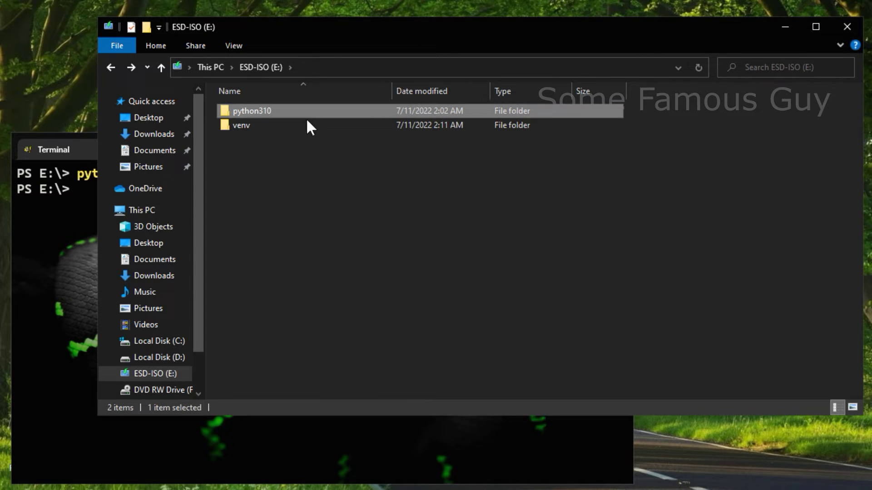
pyautogui.click(299, 177)
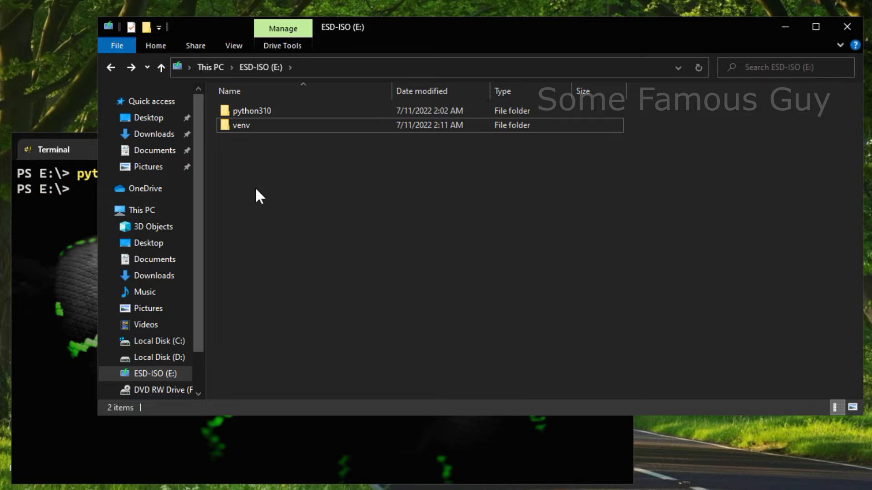
# Create a new text document renamed to cmd.bat and open it in VS Code
pyautogui.rightClick(293, 202)
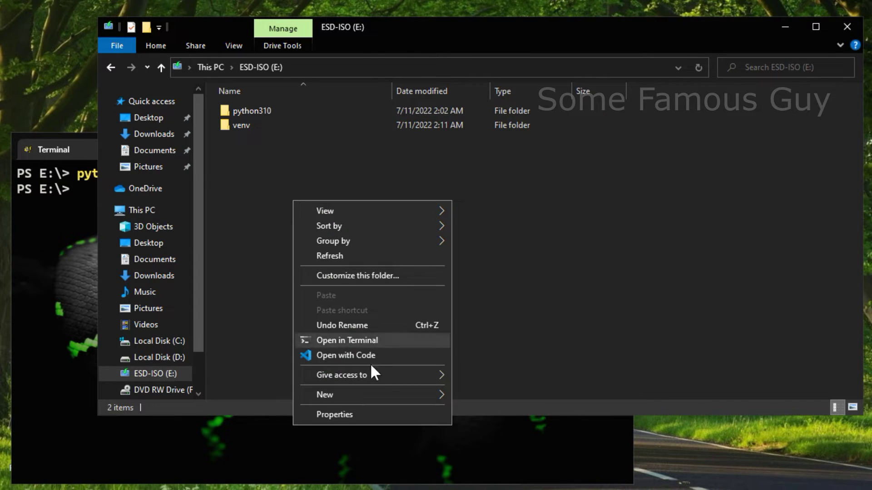
pyautogui.moveTo(400, 393)
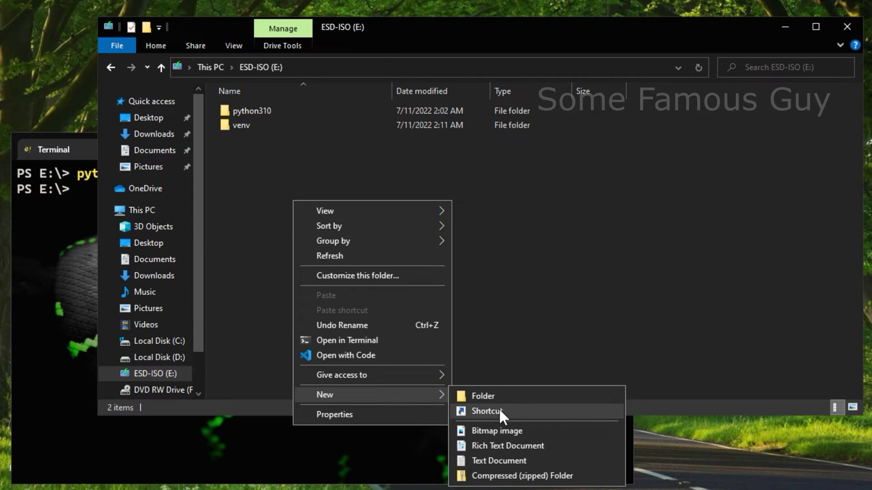
pyautogui.click(509, 461)
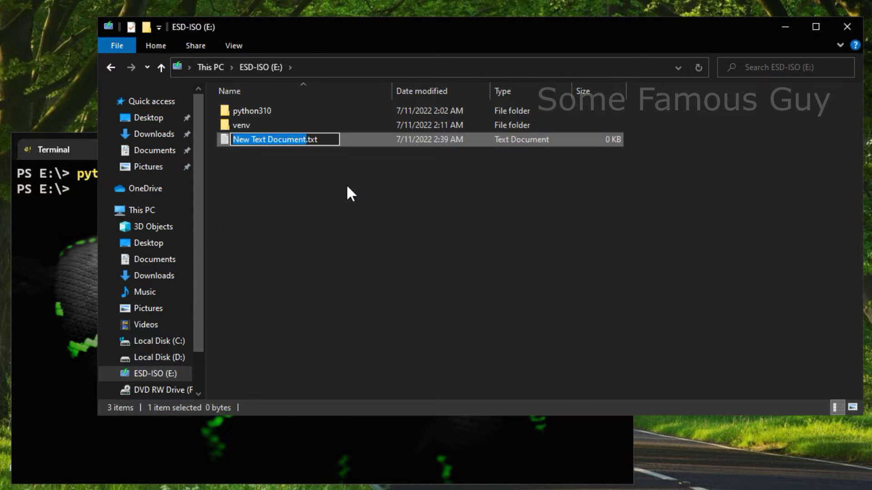
pyautogui.press('BackSpace')
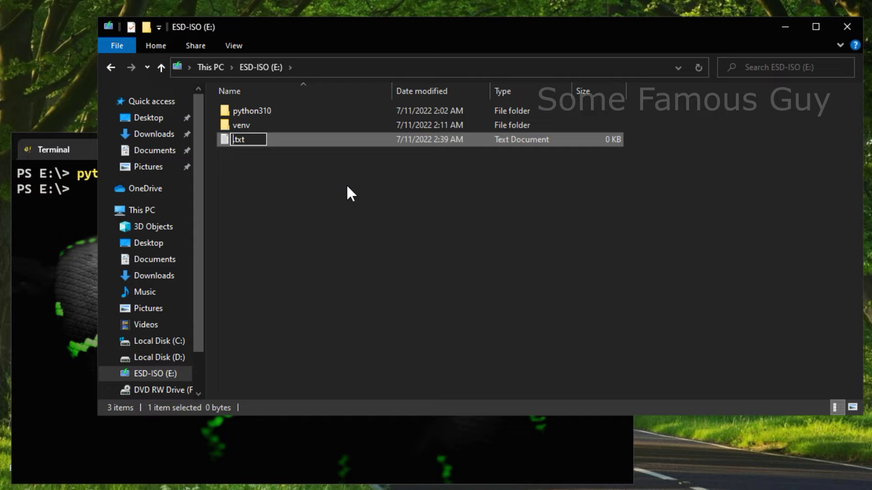
pyautogui.write('cmd')
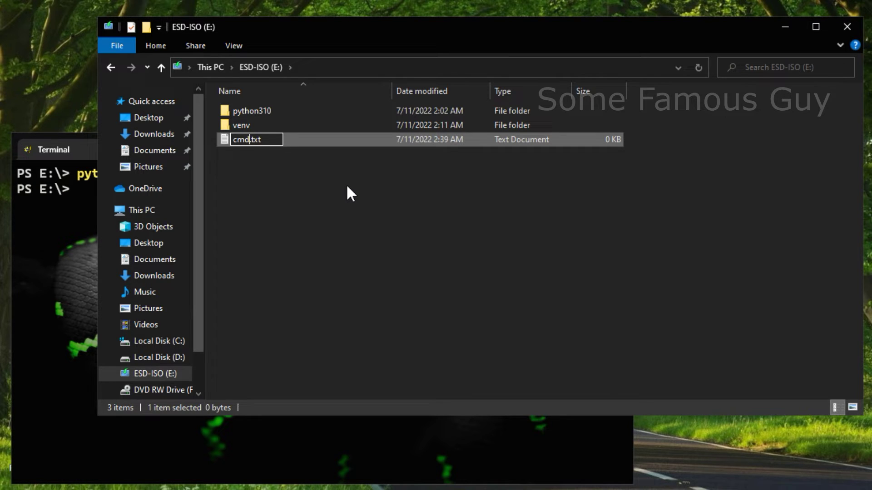
pyautogui.press('BackSpace')
pyautogui.press('BackSpace')
pyautogui.press('BackSpace')
pyautogui.write('bat')
pyautogui.press('Return')
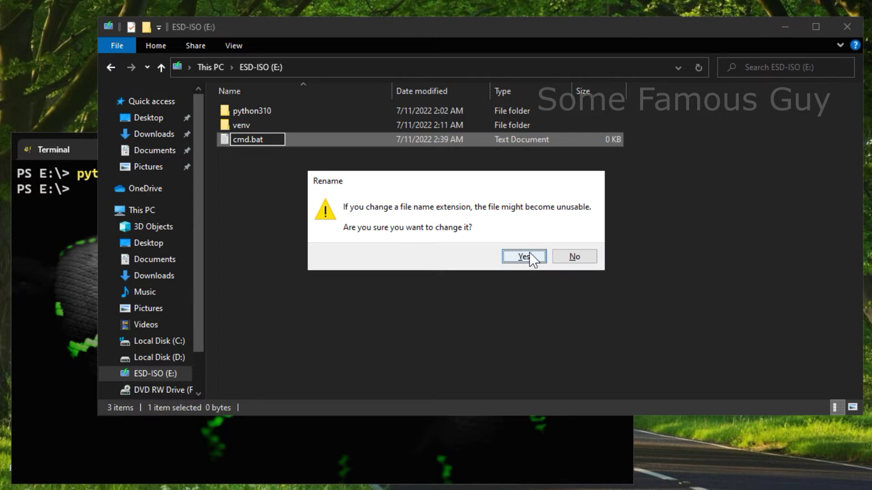
pyautogui.click(527, 256)
pyautogui.click(251, 139)
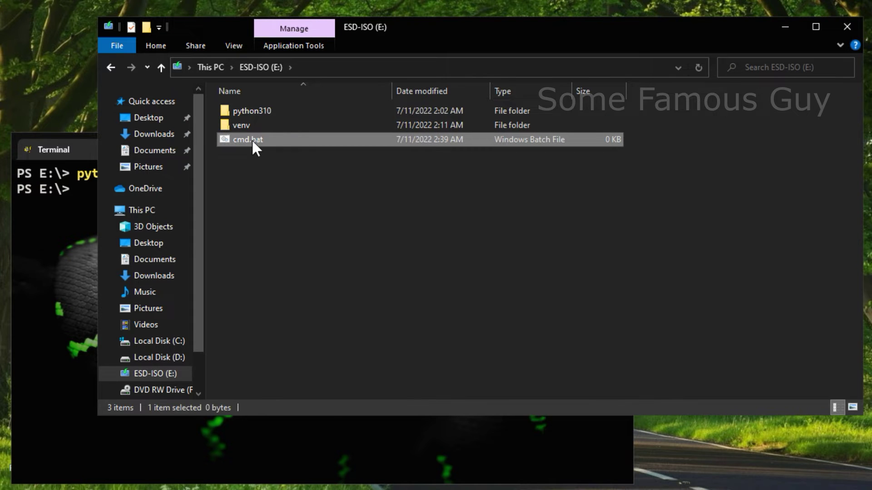
pyautogui.moveTo(264, 135); pyautogui.dragTo(107, 489)
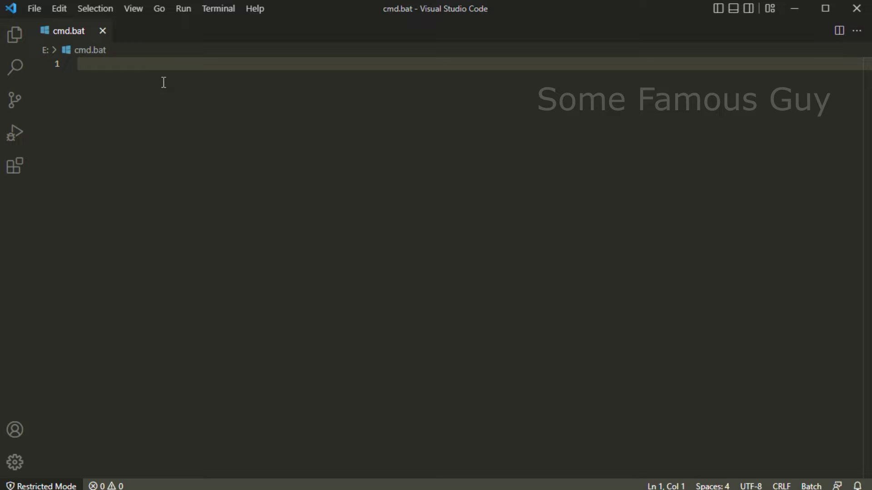
pyautogui.write('@echo off  cmd.exe /k cd %cd%')
pyautogui.click(163, 64)
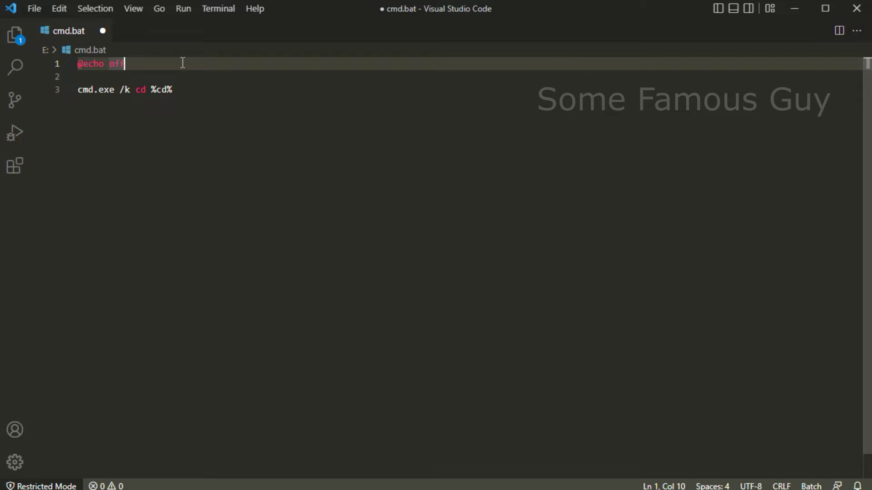
pyautogui.moveTo(79, 90); pyautogui.dragTo(177, 90)
pyautogui.click(145, 90)
pyautogui.click(152, 89)
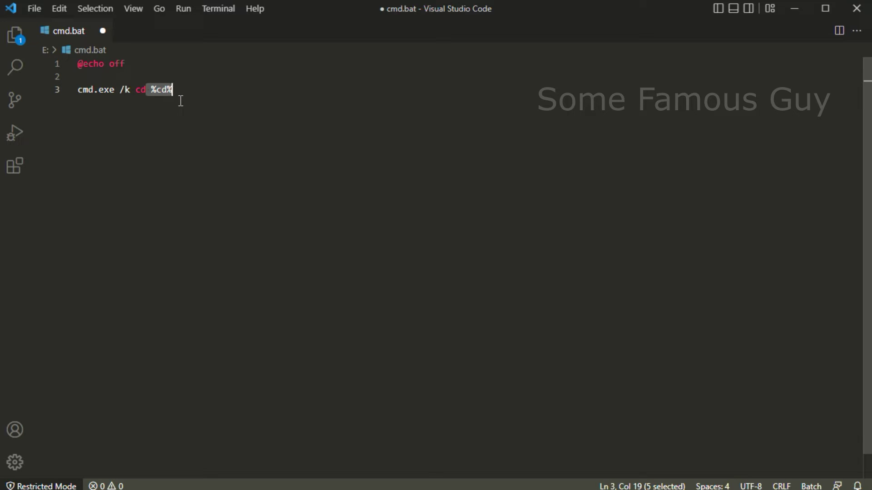
pyautogui.click(175, 92)
pyautogui.moveTo(146, 89); pyautogui.dragTo(178, 90)
pyautogui.click(186, 89)
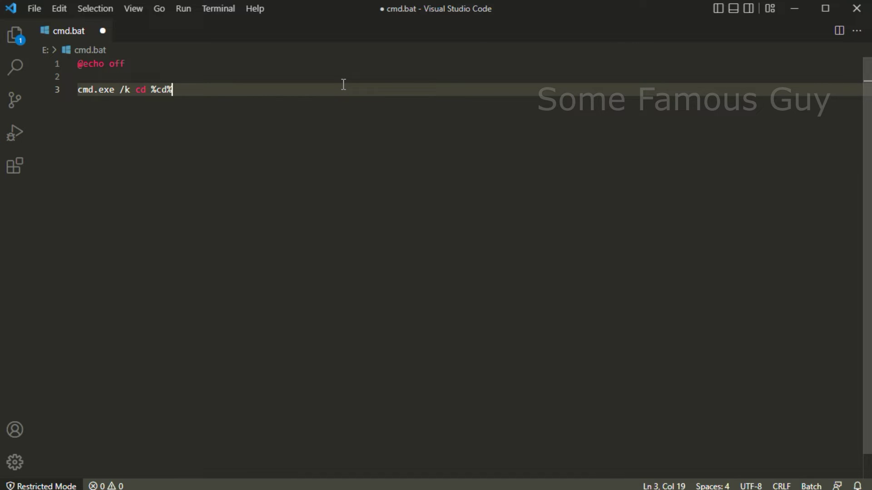
pyautogui.hotkey('ctrl', 's')
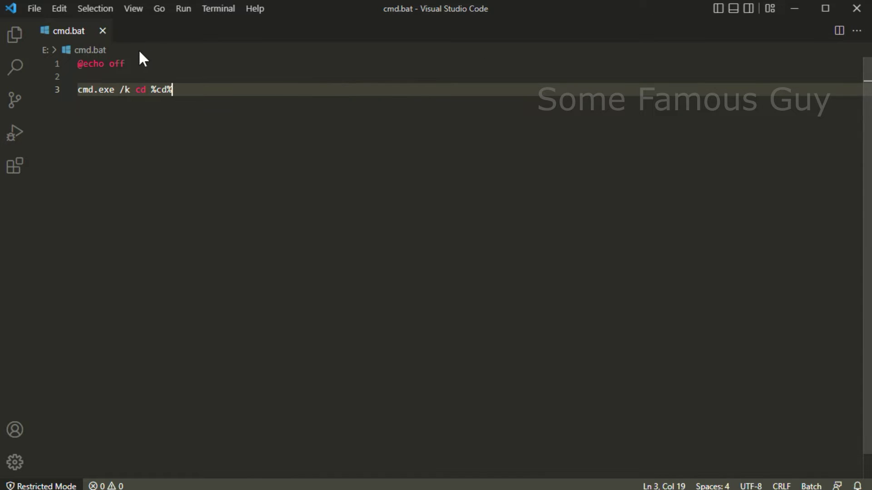
# Close cmd.bat in the editor, then run it from Explorer to test the command prompt
pyautogui.hotkey('ctrl', 'w')
pyautogui.click(794, 9)
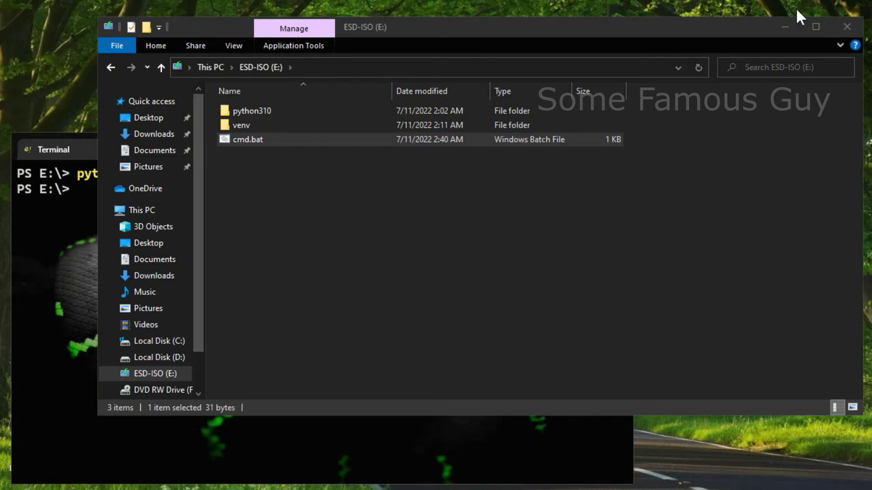
pyautogui.click(247, 146)
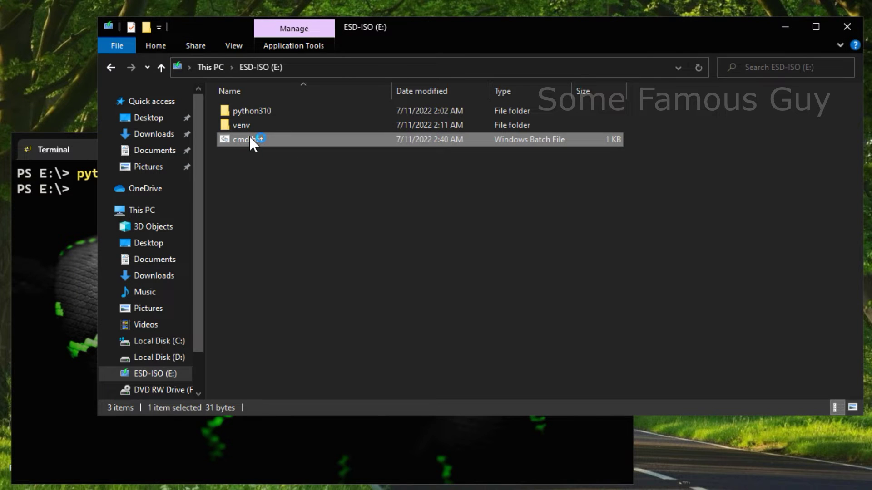
pyautogui.doubleClick(249, 136)
pyautogui.moveTo(326, 72); pyautogui.dragTo(331, 128)
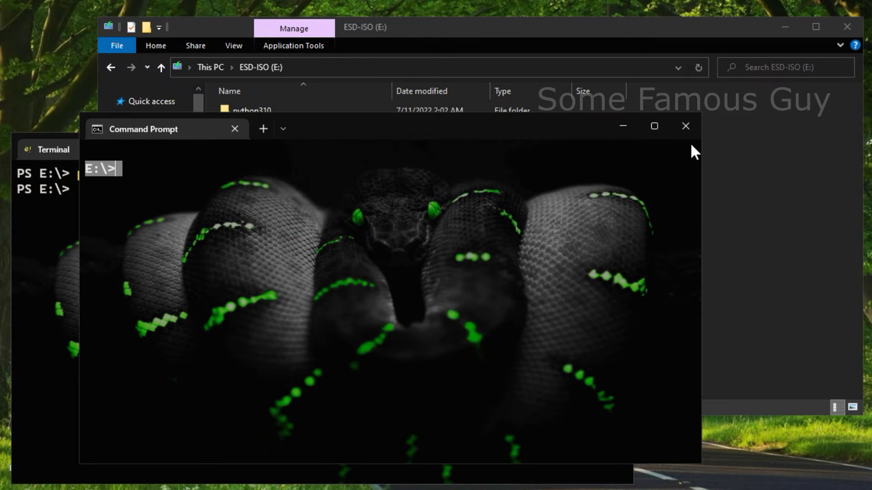
pyautogui.click(685, 126)
# Close the remaining terminal window and deselect cmd.bat in the E: folder
pyautogui.click(73, 148)
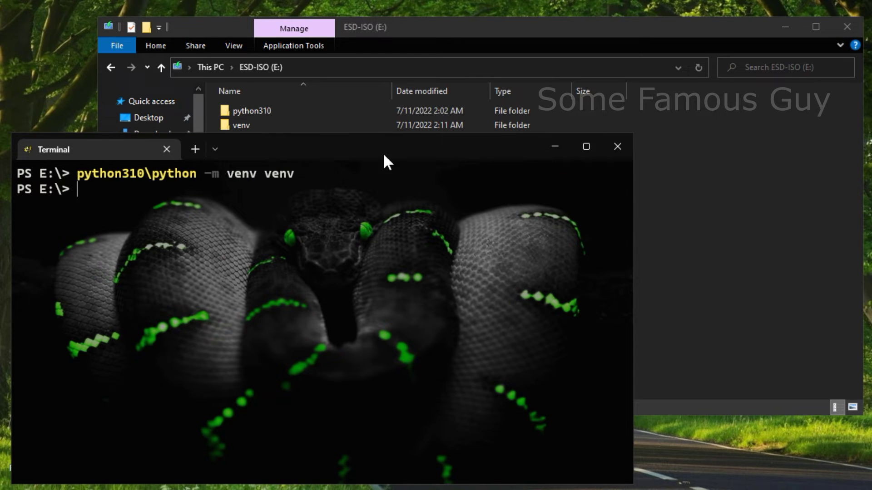
pyautogui.click(620, 145)
pyautogui.click(285, 191)
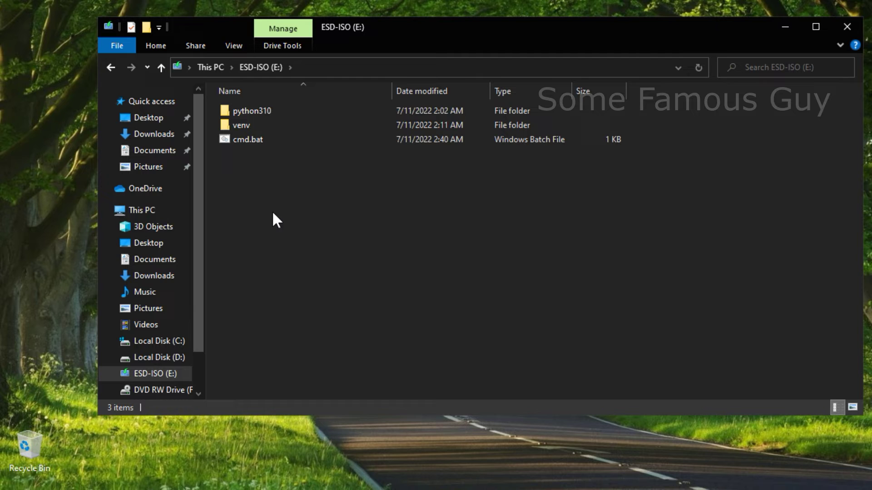
pyautogui.click(247, 139)
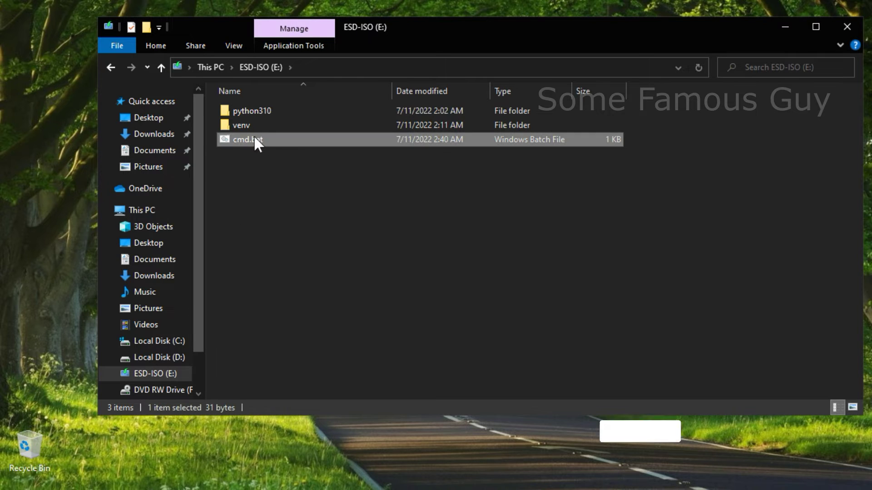
pyautogui.click(275, 195)
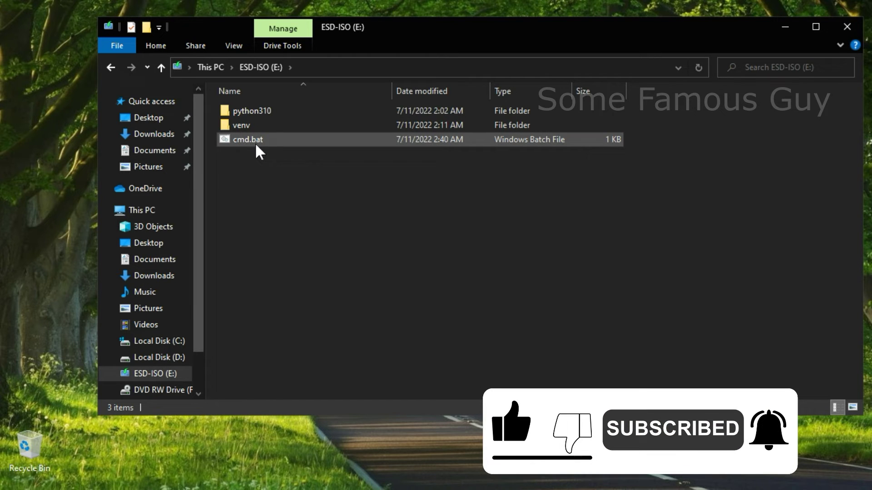
pyautogui.click(242, 140)
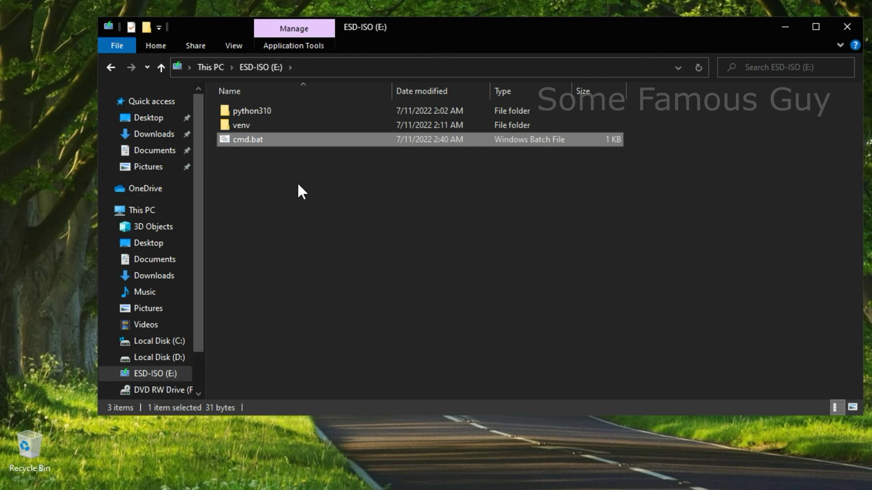
pyautogui.click(240, 156)
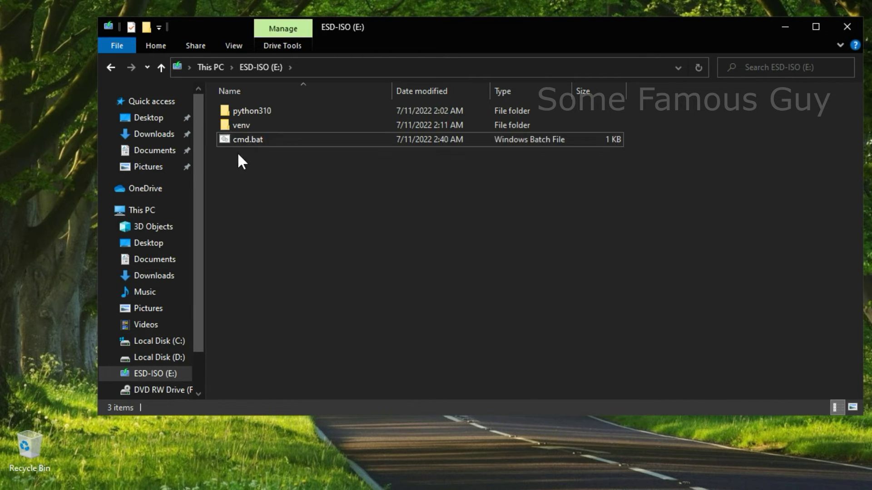
# Paste the four launcher .bat files into E:\ and marquee-select them together
pyautogui.rightClick(250, 191)
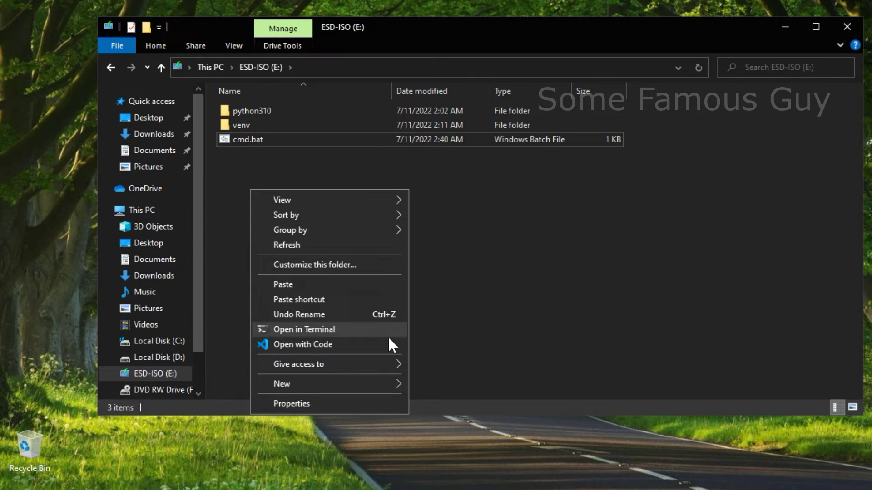
pyautogui.click(332, 284)
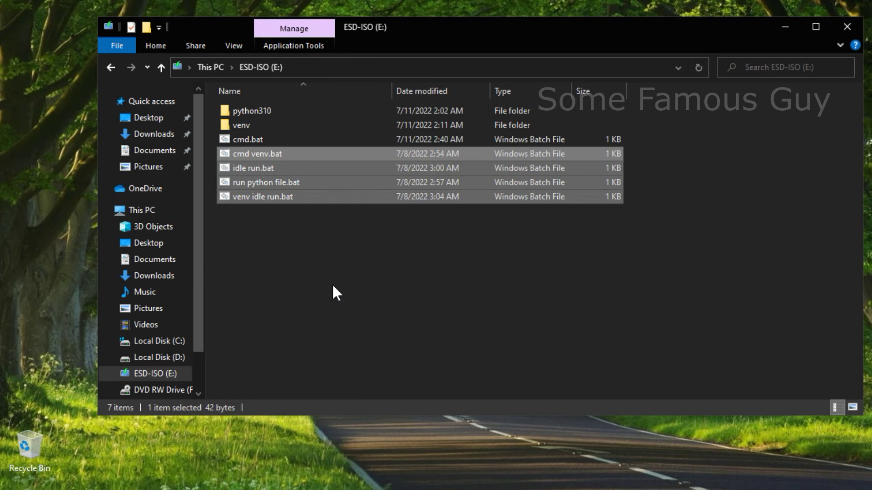
pyautogui.click(313, 247)
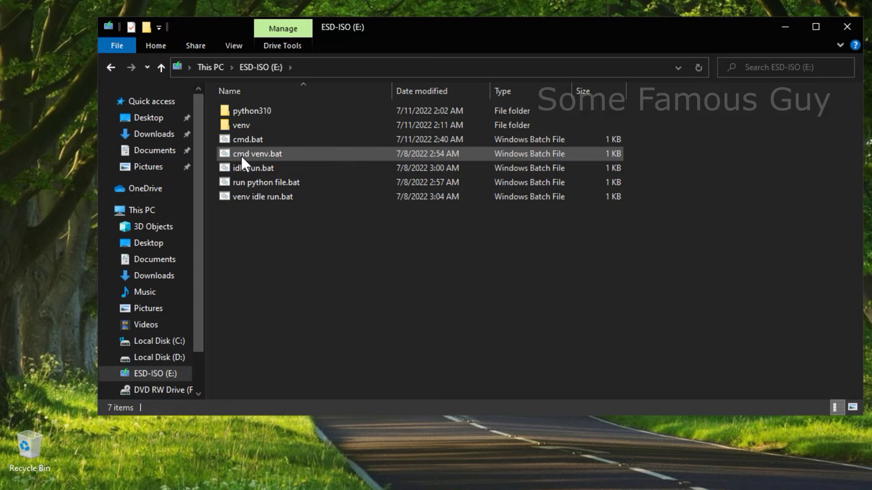
pyautogui.click(241, 156)
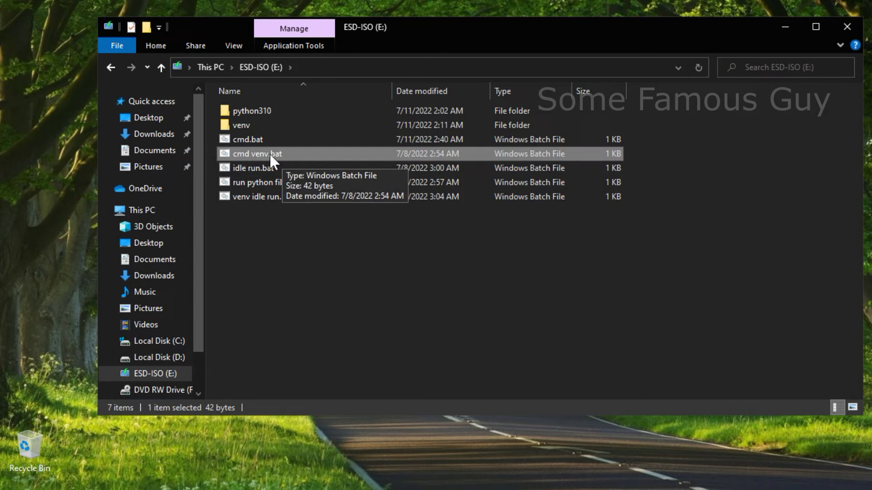
pyautogui.click(286, 169)
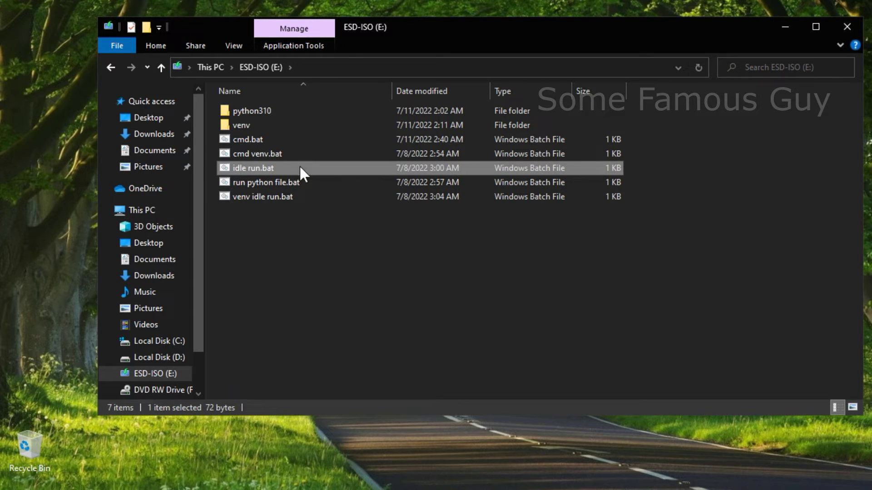
pyautogui.click(255, 183)
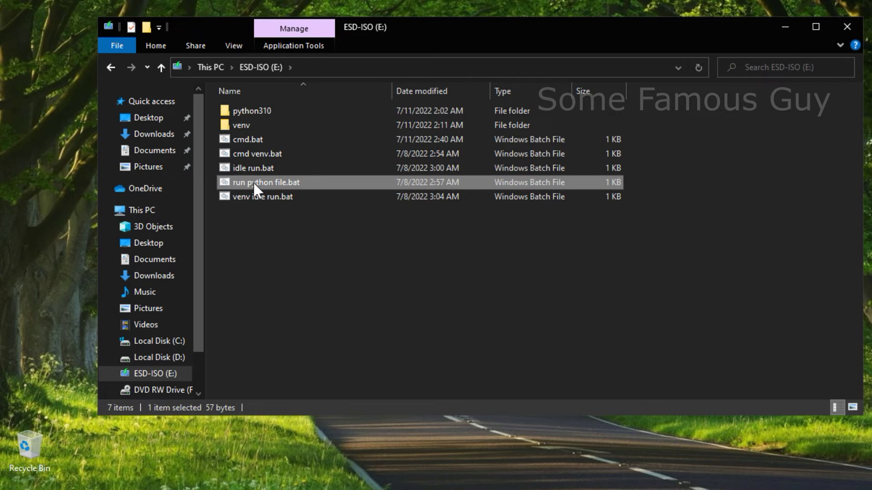
pyautogui.click(310, 169)
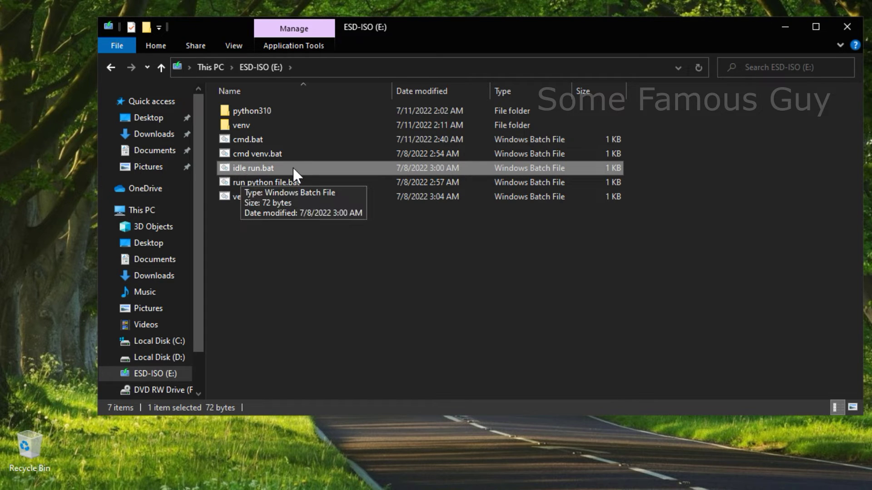
pyautogui.click(251, 191)
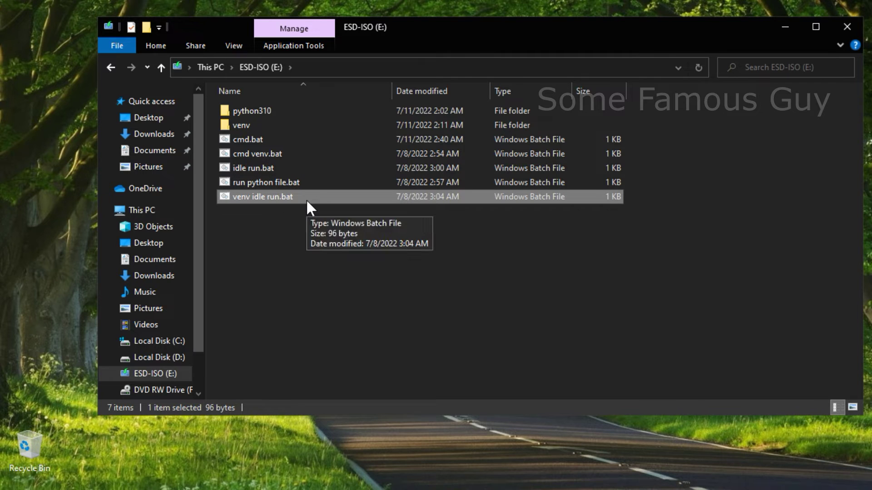
pyautogui.click(308, 237)
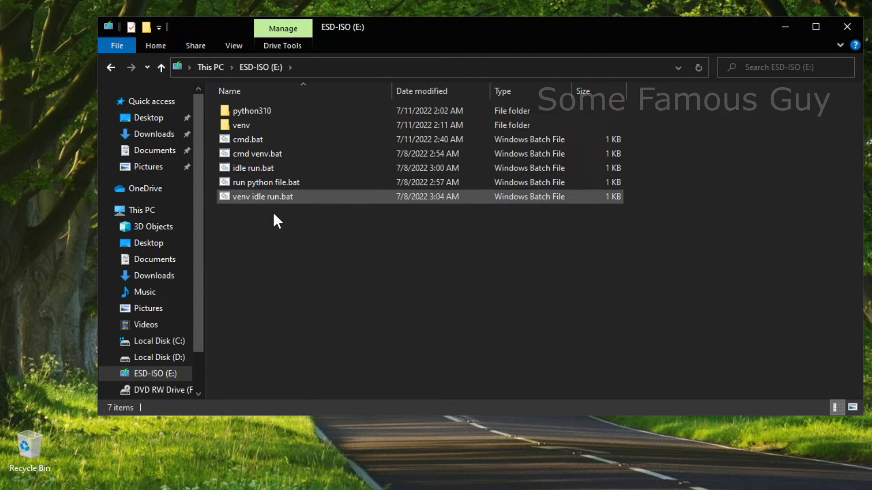
pyautogui.moveTo(306, 236); pyautogui.dragTo(198, 263)
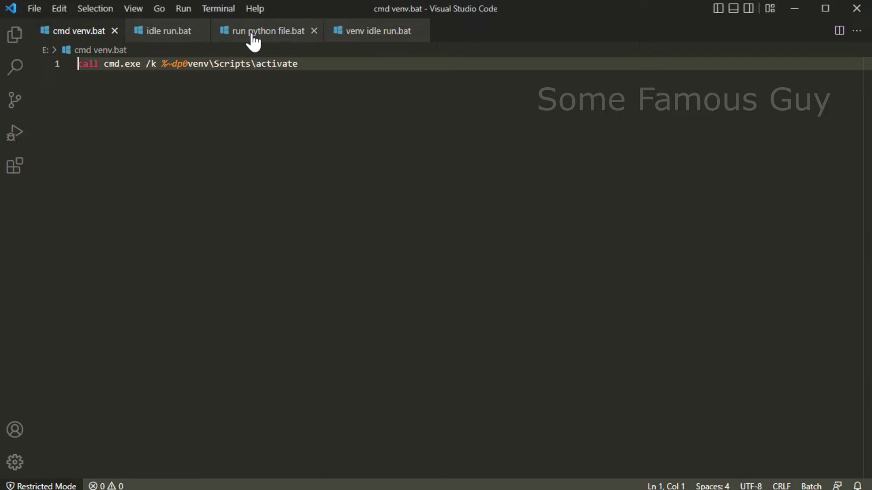
# Bring run python file.bat forward and review the %cd%venv\Scripts\activate path on line 1
pyautogui.moveTo(255, 36); pyautogui.dragTo(87, 31)
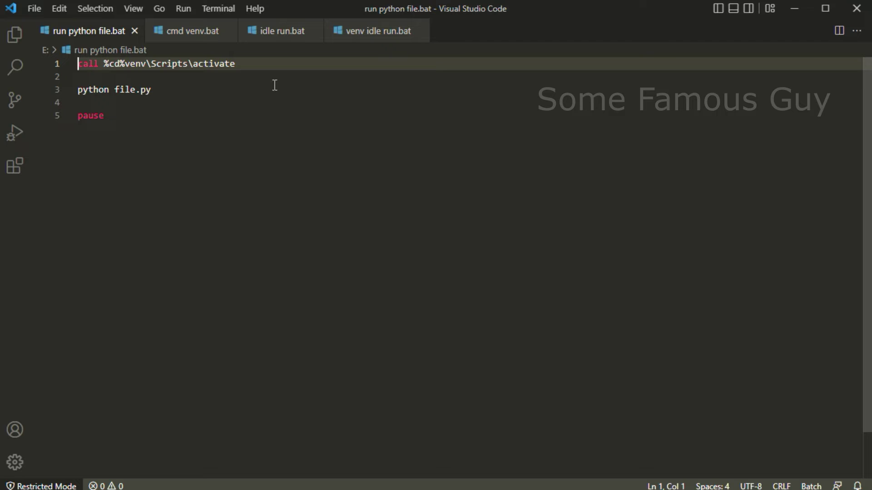
pyautogui.doubleClick(89, 67)
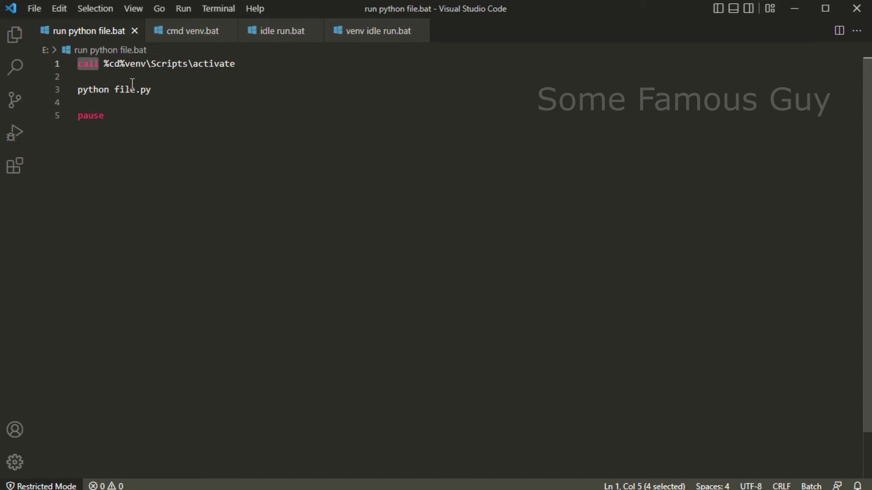
pyautogui.click(103, 64)
pyautogui.moveTo(104, 64); pyautogui.dragTo(239, 64)
pyautogui.click(239, 64)
pyautogui.moveTo(104, 63); pyautogui.dragTo(124, 64)
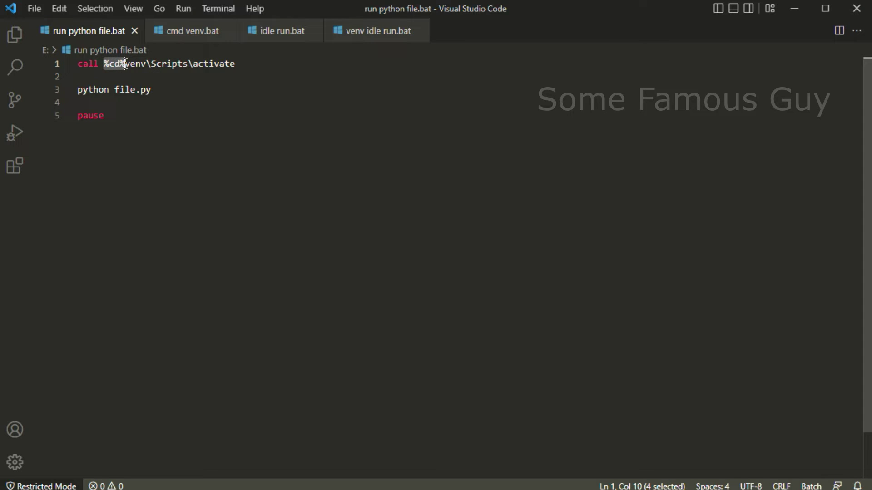
# Delete ' file.py' from line 3 so it reads just python, and save
pyautogui.click(78, 90)
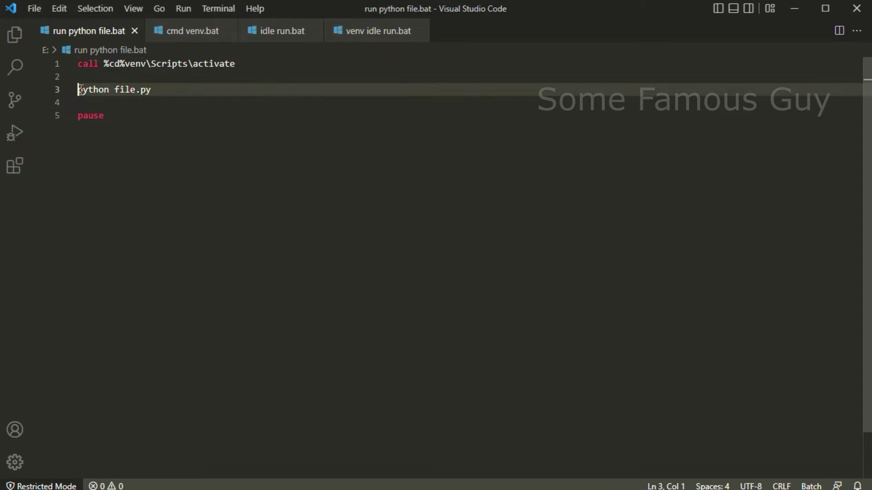
pyautogui.click(153, 90)
pyautogui.moveTo(158, 89); pyautogui.dragTo(109, 90)
pyautogui.press('BackSpace')
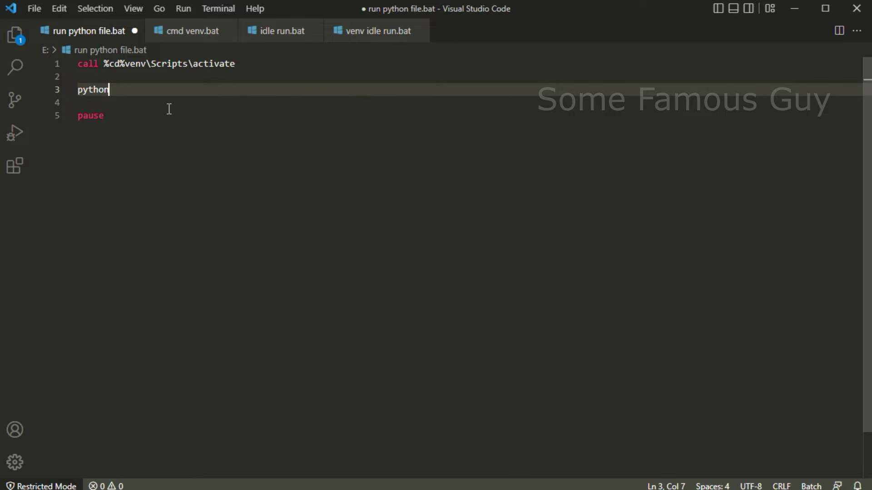
pyautogui.click(166, 108)
pyautogui.click(163, 90)
pyautogui.press('BackSpace')
pyautogui.hotkey('ctrl', 's')
pyautogui.click(796, 9)
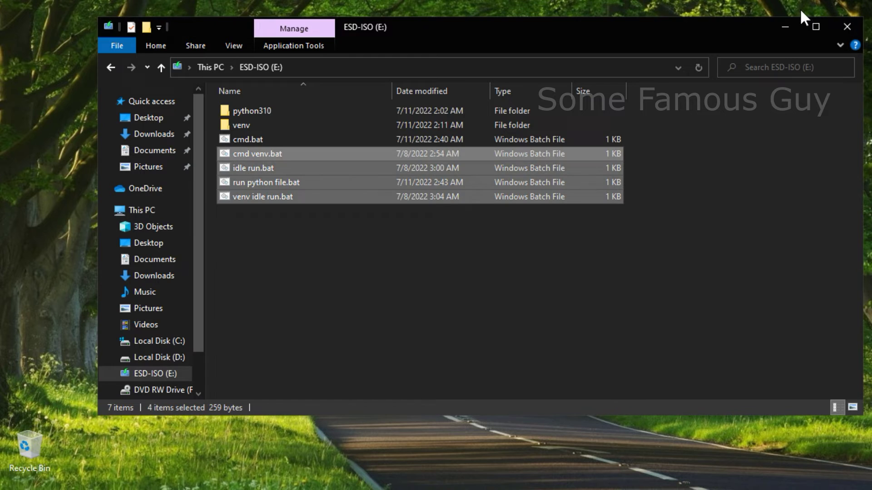
pyautogui.click(349, 238)
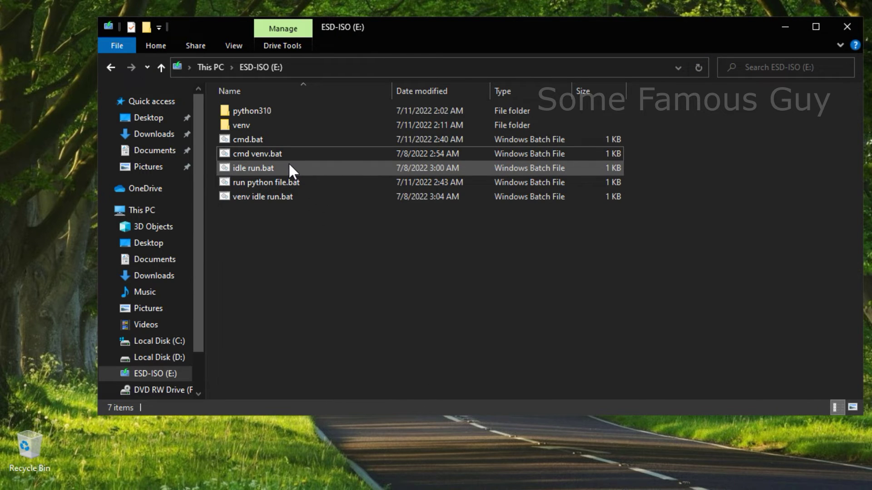
pyautogui.click(290, 182)
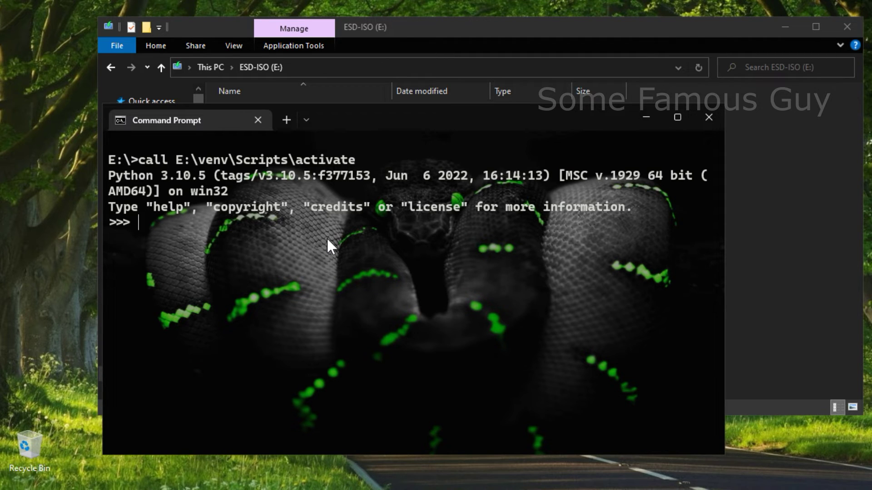
pyautogui.write('2+2')
pyautogui.press('Return')
pyautogui.write('quit()')
pyautogui.press('Return')
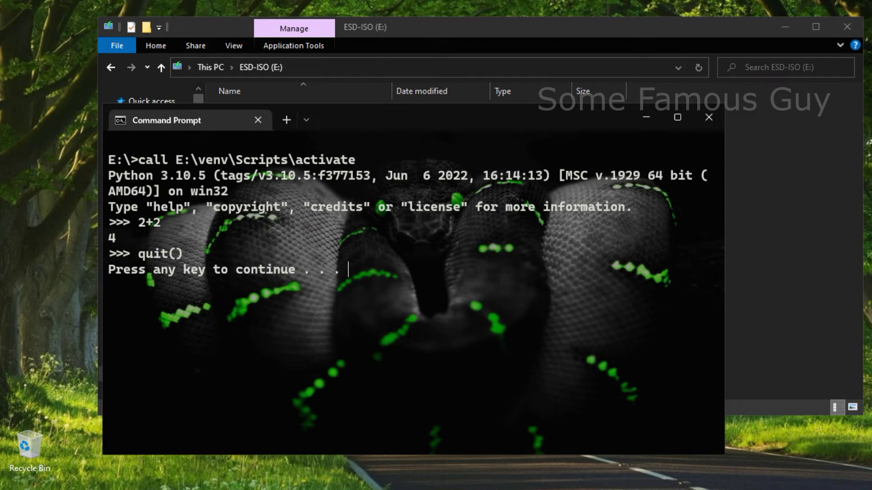
pyautogui.press('Return')
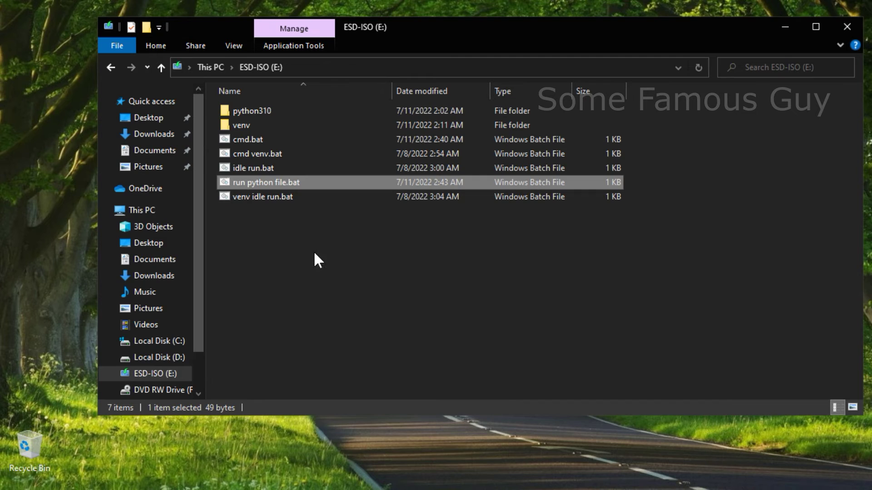
pyautogui.click(315, 265)
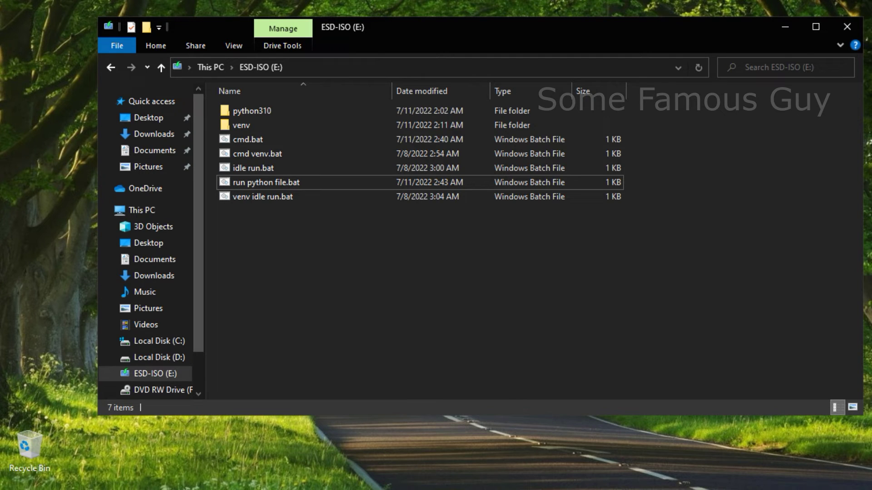
# Review cmd venv.bat, run it to get an activated (venv) prompt, then close that window
pyautogui.click(145, 454)
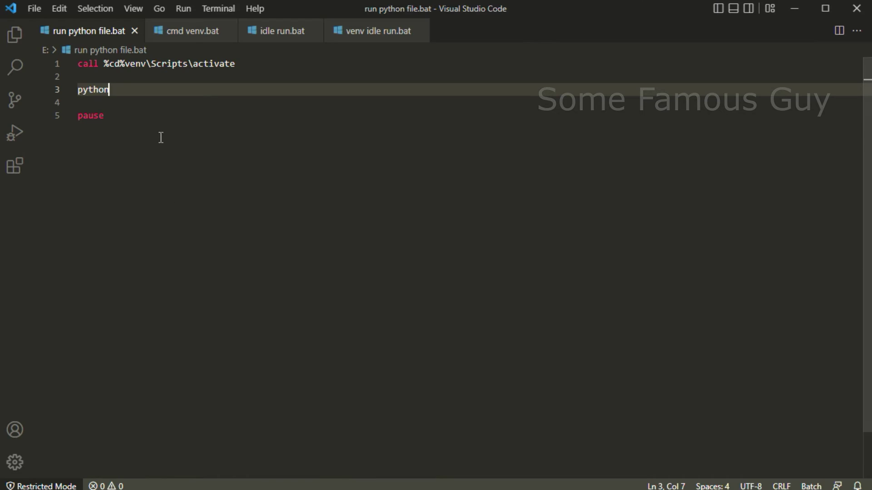
pyautogui.click(196, 41)
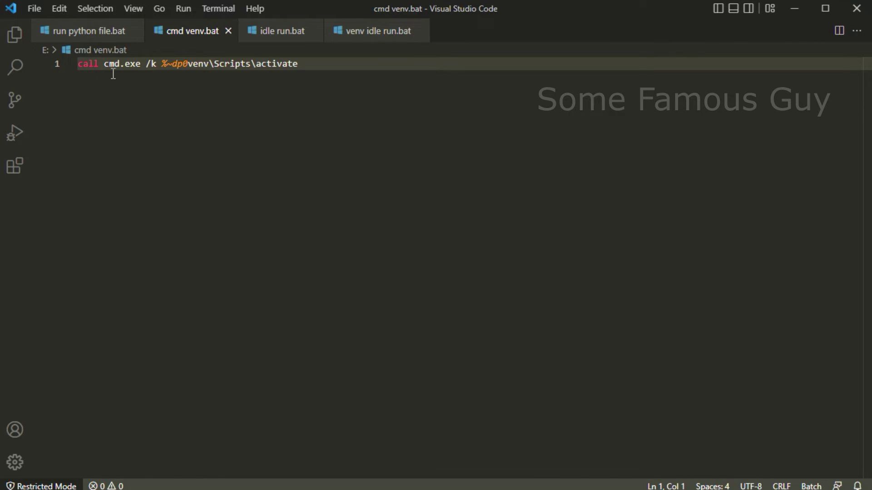
pyautogui.click(136, 64)
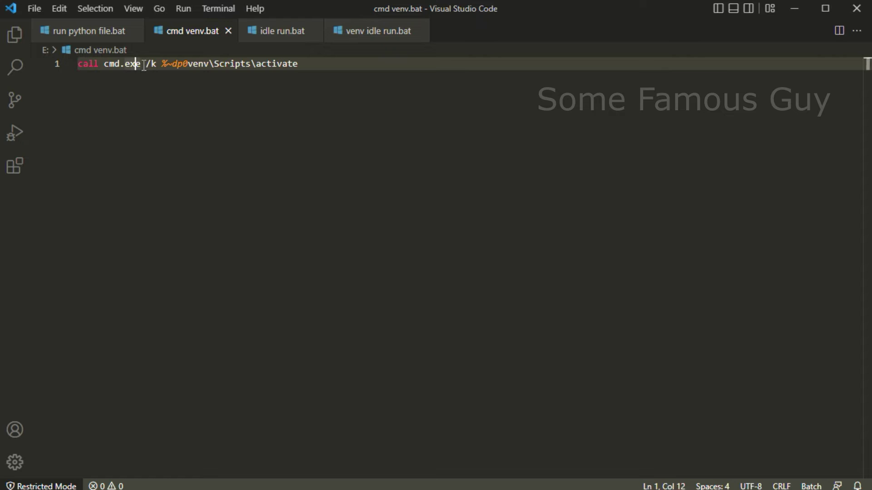
pyautogui.click(144, 64)
pyautogui.click(797, 6)
pyautogui.doubleClick(268, 154)
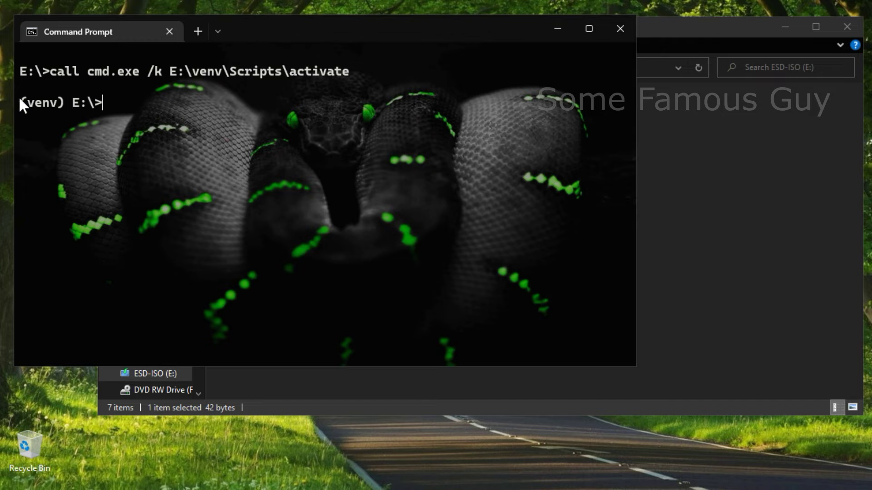
pyautogui.click(620, 29)
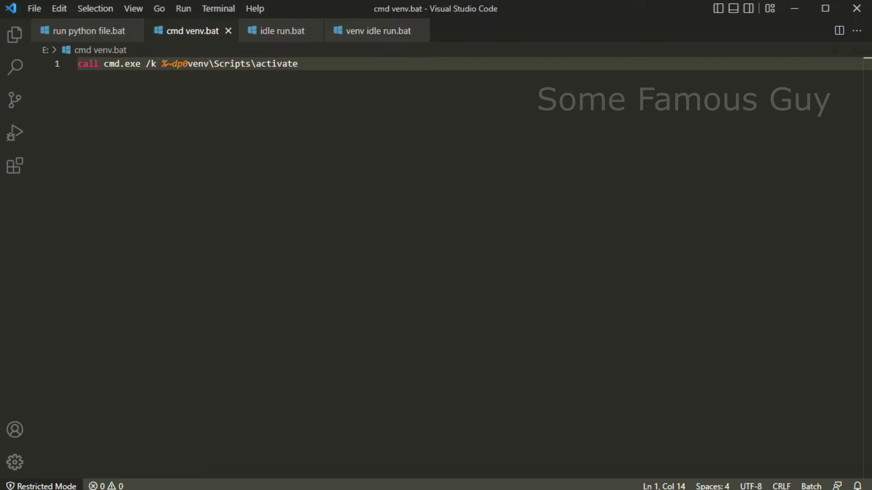
# In idle run.bat, change the first python38-32 folder on line 3 to python310
pyautogui.click(282, 33)
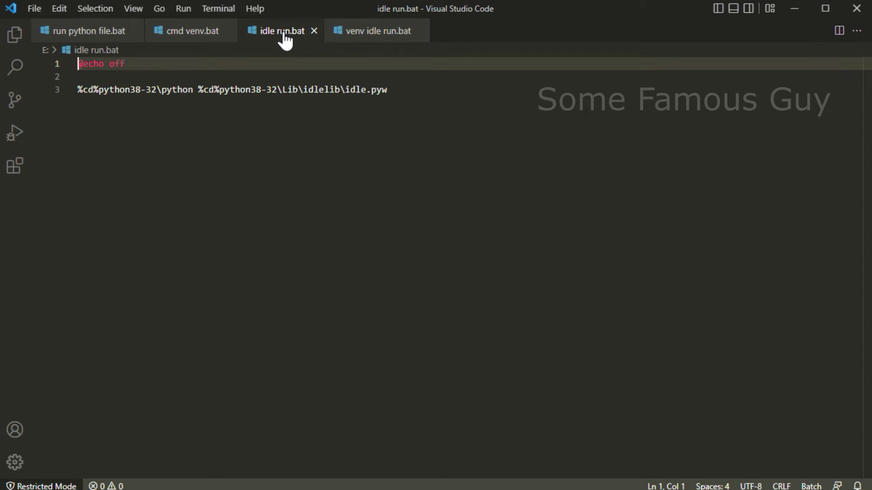
pyautogui.click(235, 68)
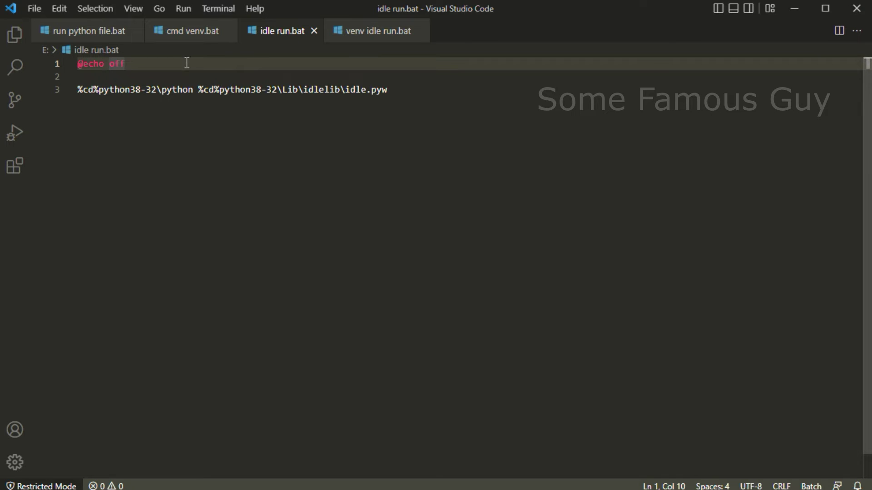
pyautogui.moveTo(80, 90); pyautogui.dragTo(100, 91)
pyautogui.click(112, 115)
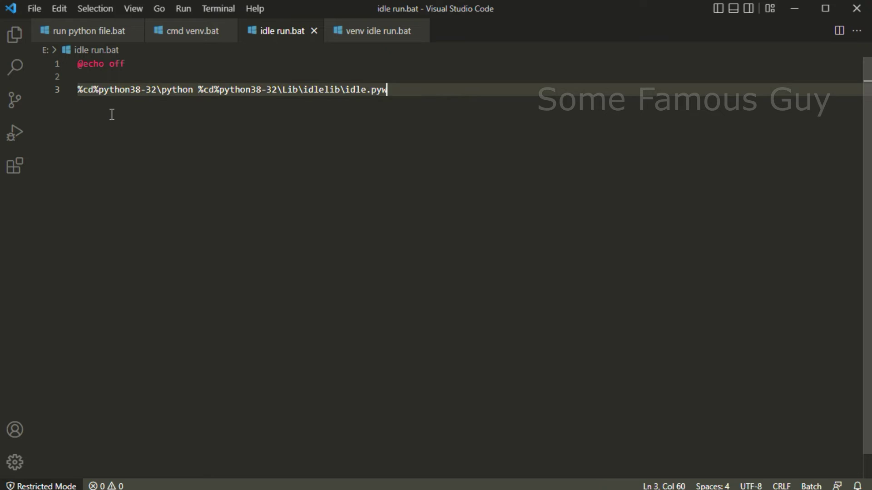
pyautogui.click(99, 90)
pyautogui.moveTo(99, 90); pyautogui.dragTo(109, 89)
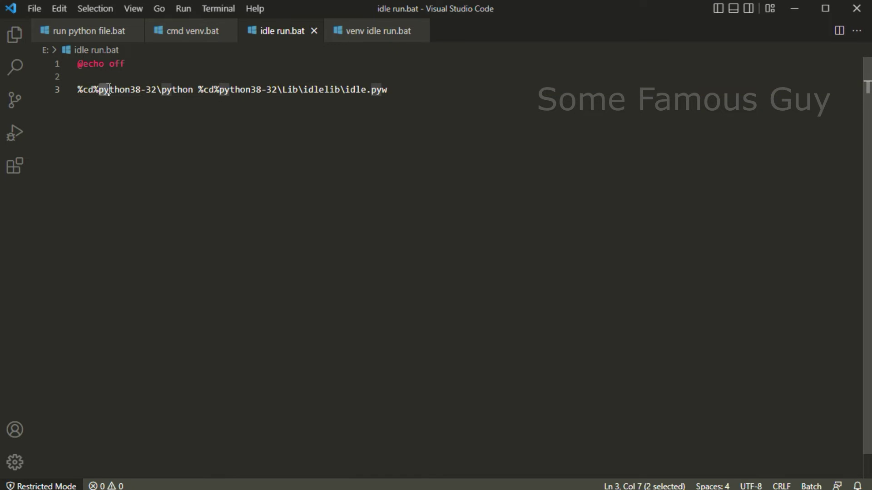
pyautogui.click(159, 89)
pyautogui.press('BackSpace')
pyautogui.press('BackSpace')
pyautogui.press('BackSpace')
pyautogui.press('BackSpace')
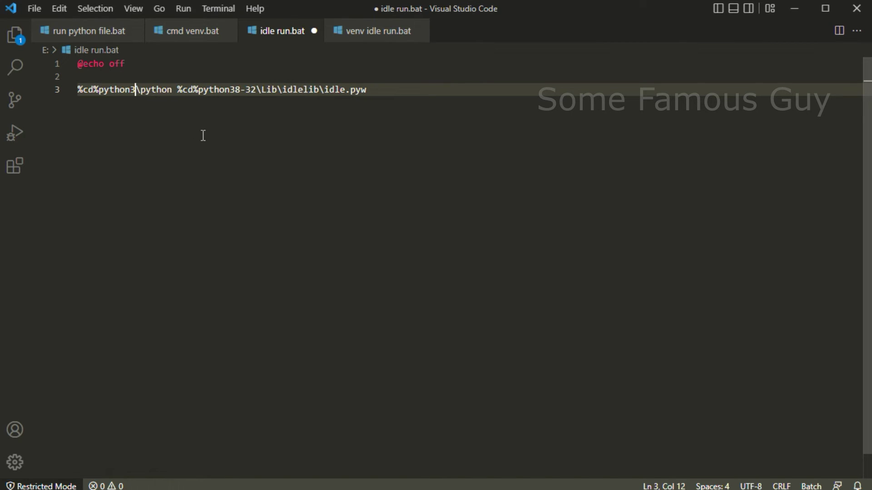
pyautogui.press('BackSpace')
pyautogui.write('310')
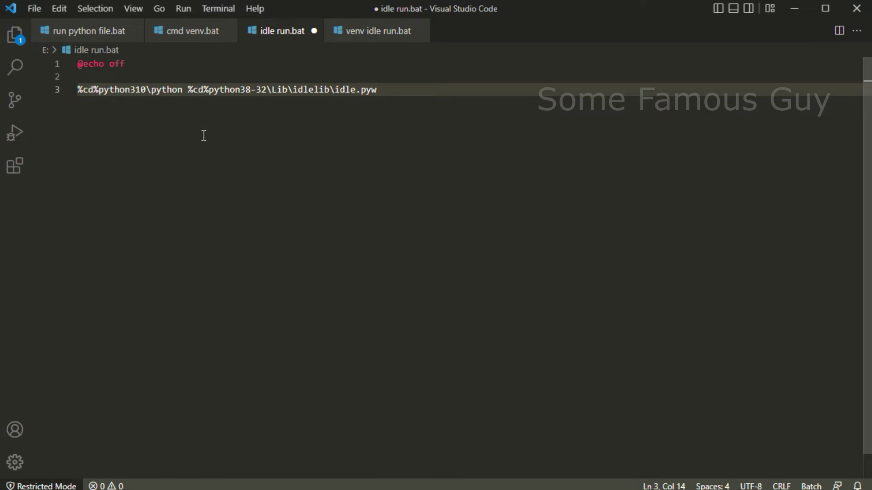
pyautogui.moveTo(103, 89); pyautogui.dragTo(184, 89)
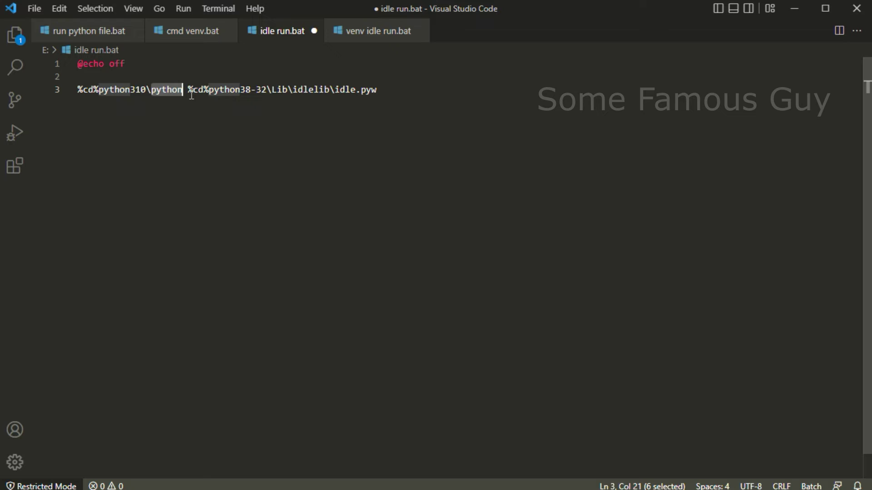
# Change the second python38-32 in the idle.pyw path to python310, then return to Explorer
pyautogui.click(198, 89)
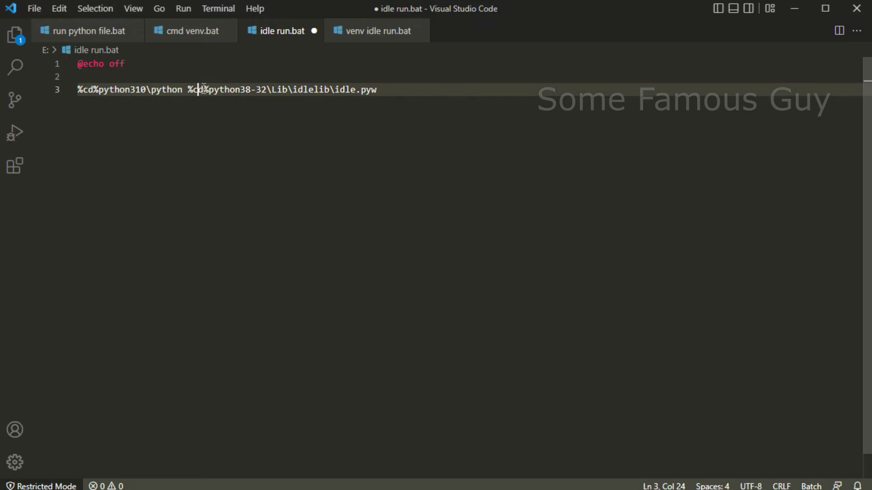
pyautogui.click(268, 90)
pyautogui.press('BackSpace')
pyautogui.press('BackSpace')
pyautogui.press('BackSpace')
pyautogui.press('BackSpace')
pyautogui.press('BackSpace')
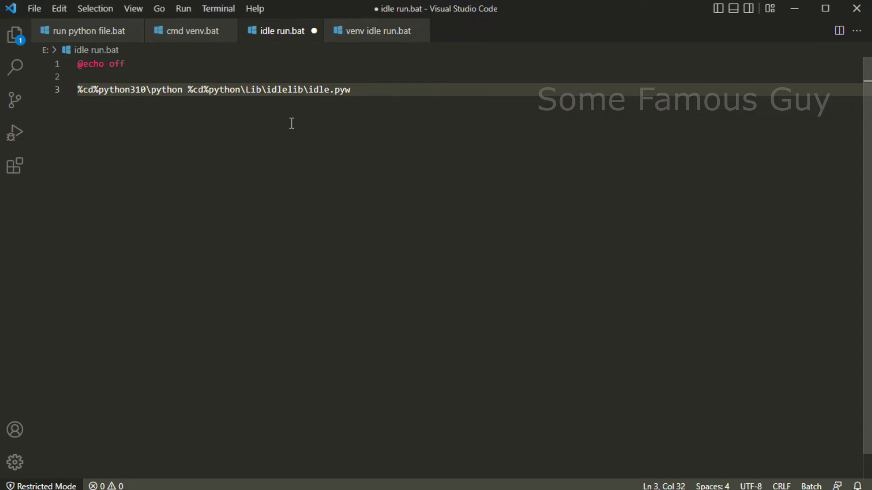
pyautogui.write('310')
pyautogui.press('End')
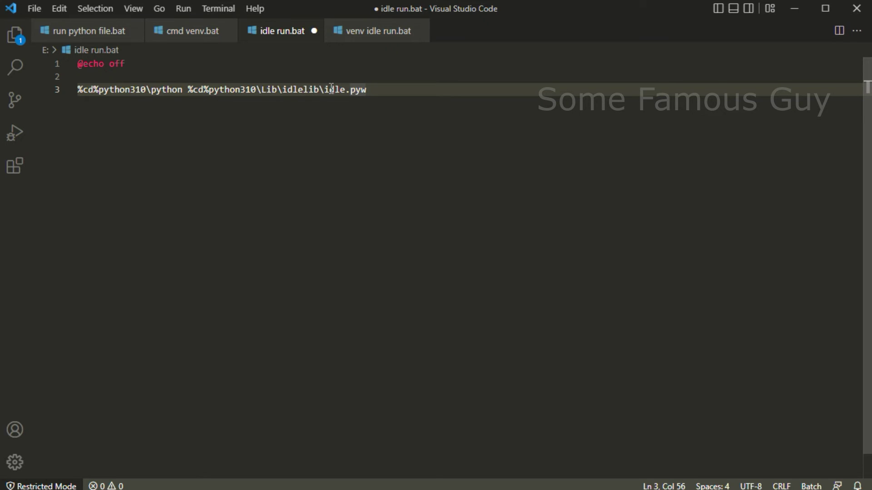
pyautogui.moveTo(324, 89); pyautogui.dragTo(366, 90)
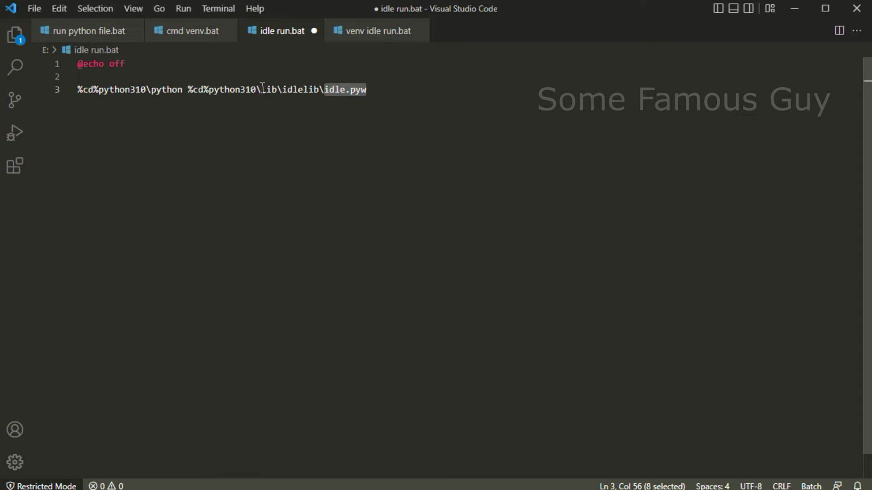
pyautogui.click(379, 89)
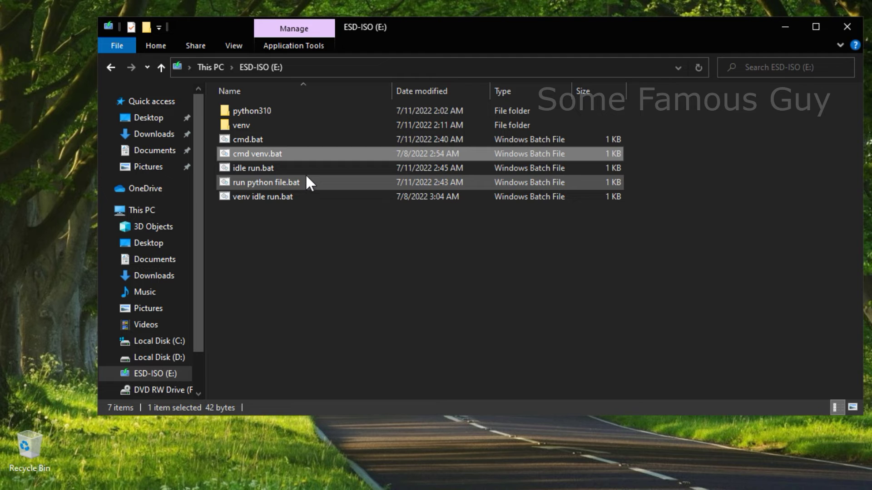
pyautogui.click(307, 168)
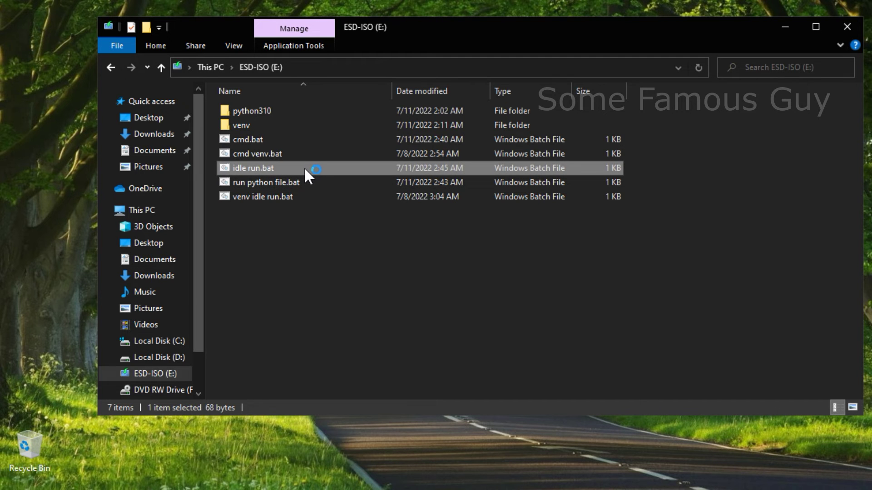
# Launch IDLE 3.10.5 via idle run.bat, run print('2+2'), and close the shell
pyautogui.doubleClick(305, 169)
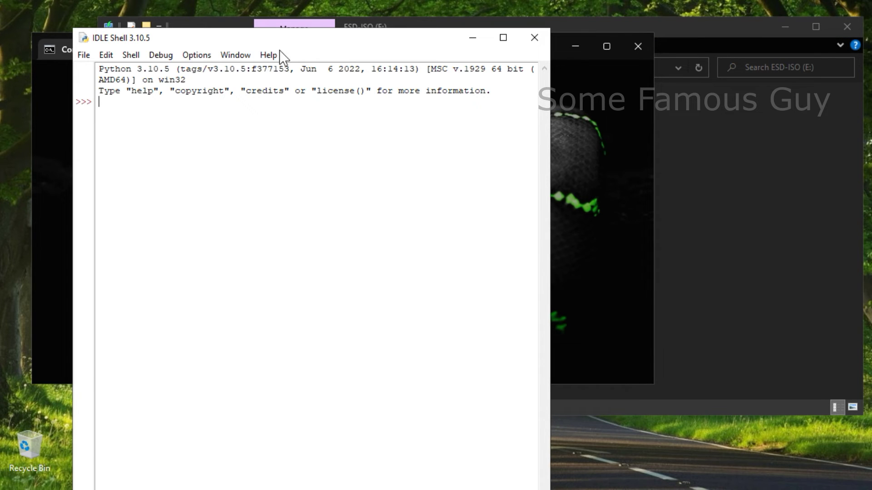
pyautogui.moveTo(293, 42); pyautogui.dragTo(297, 21)
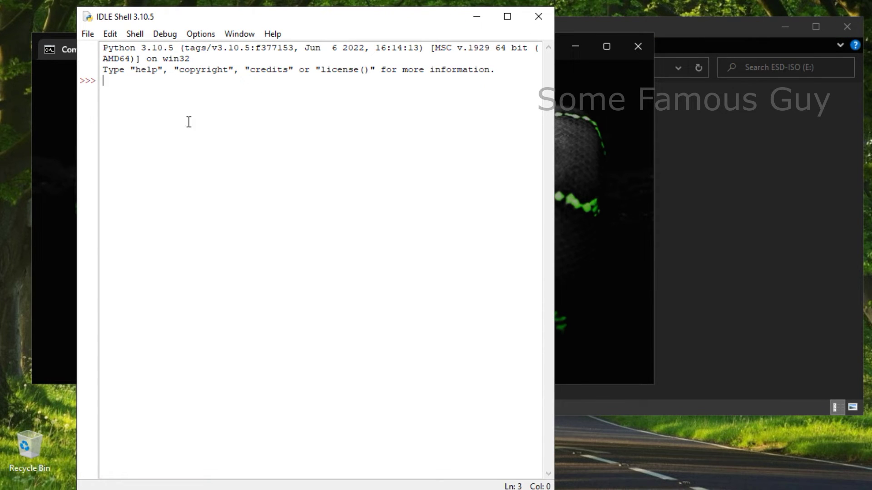
pyautogui.write('py')
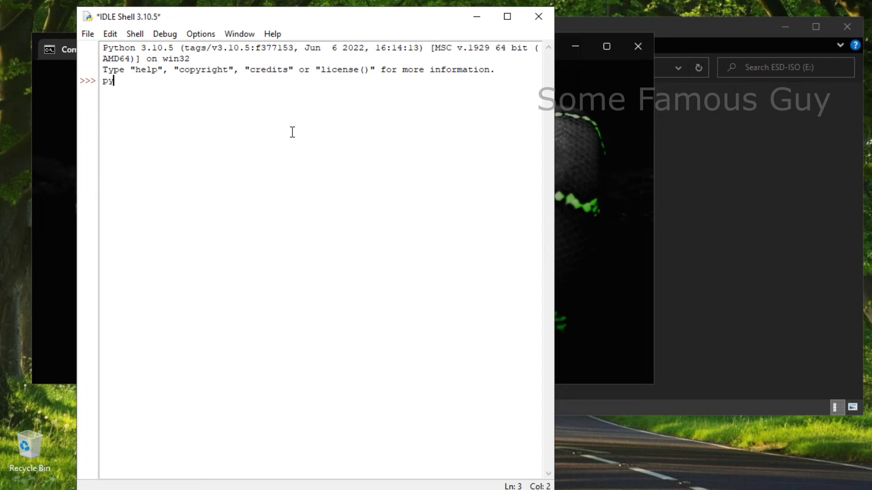
pyautogui.press('BackSpace')
pyautogui.write('rint ()')
pyautogui.press('Left')
pyautogui.write("''")
pyautogui.press('Left')
pyautogui.write('2+2')
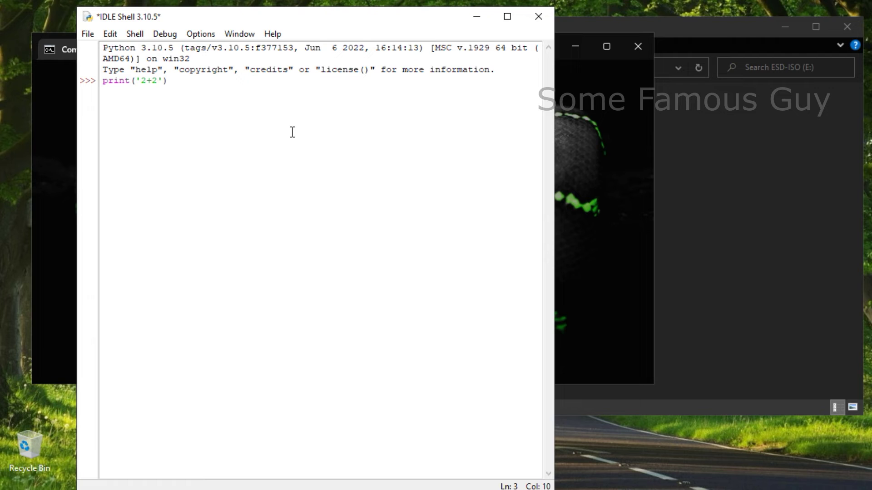
pyautogui.press('Return')
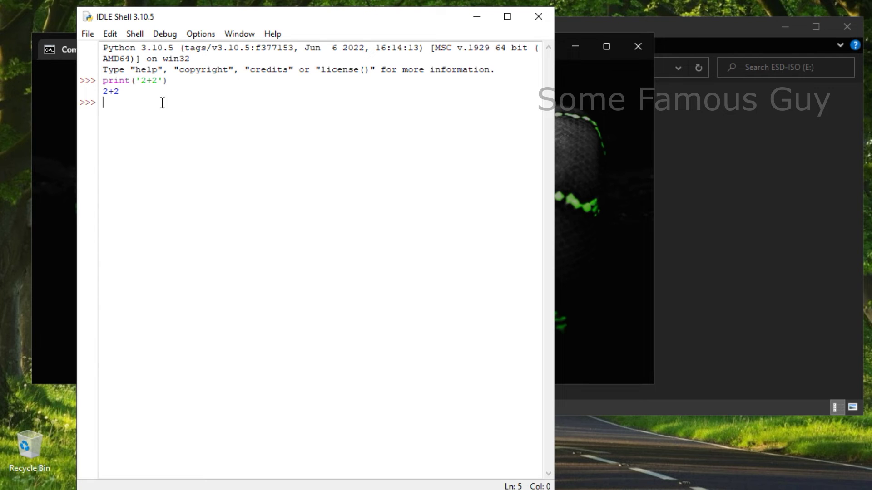
pyautogui.click(538, 16)
pyautogui.click(255, 236)
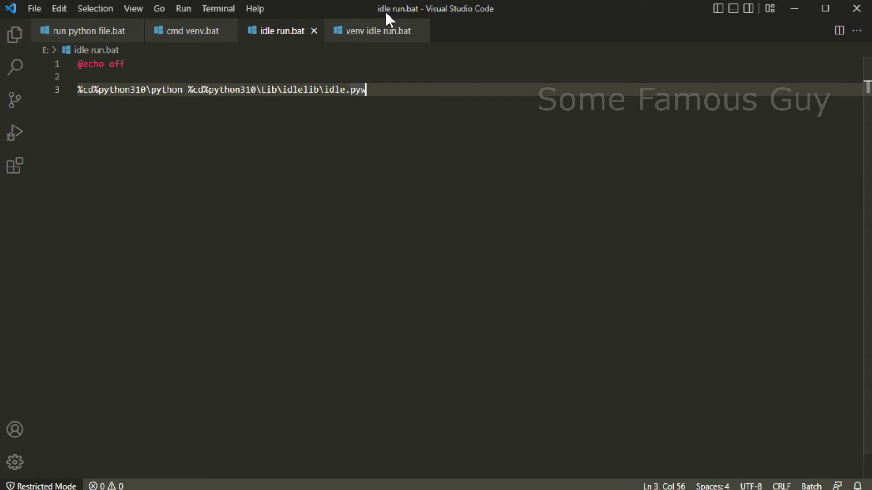
# Change python38-32 to python310 on line 5 of venv idle run.bat, save, and return to Explorer
pyautogui.click(367, 41)
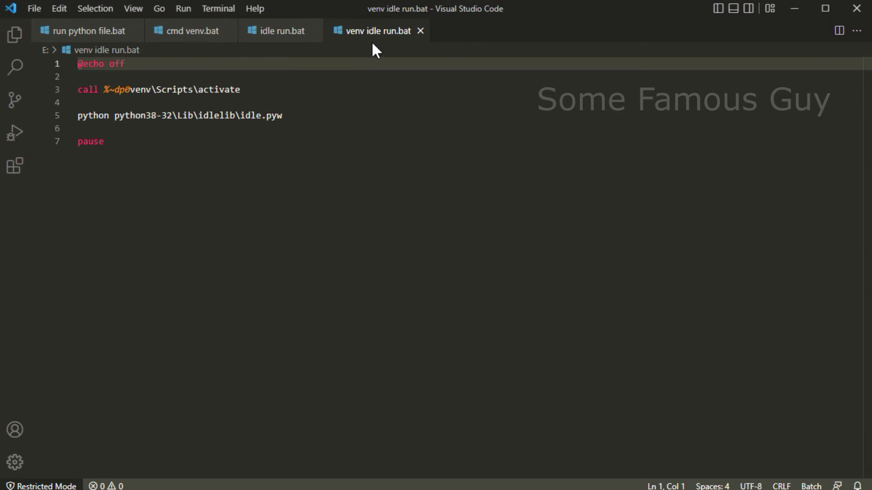
pyautogui.click(142, 65)
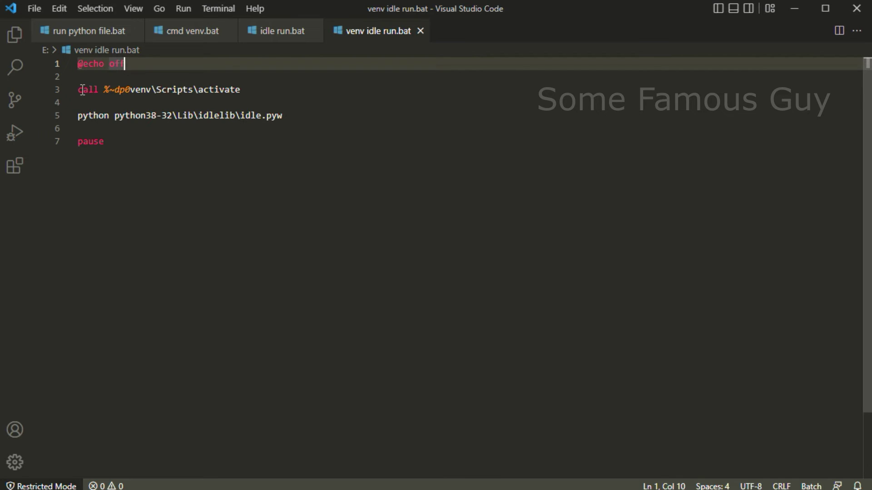
pyautogui.moveTo(83, 89); pyautogui.dragTo(241, 89)
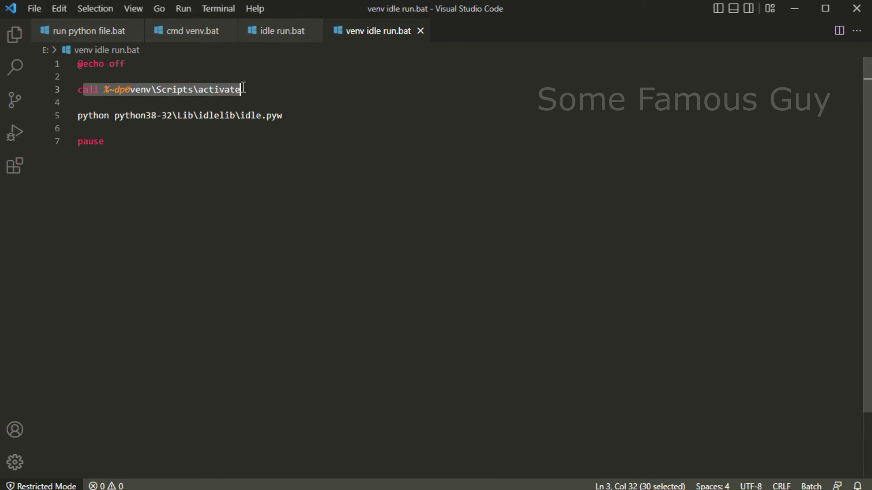
pyautogui.click(173, 116)
pyautogui.press('BackSpace')
pyautogui.press('BackSpace')
pyautogui.press('BackSpace')
pyautogui.press('BackSpace')
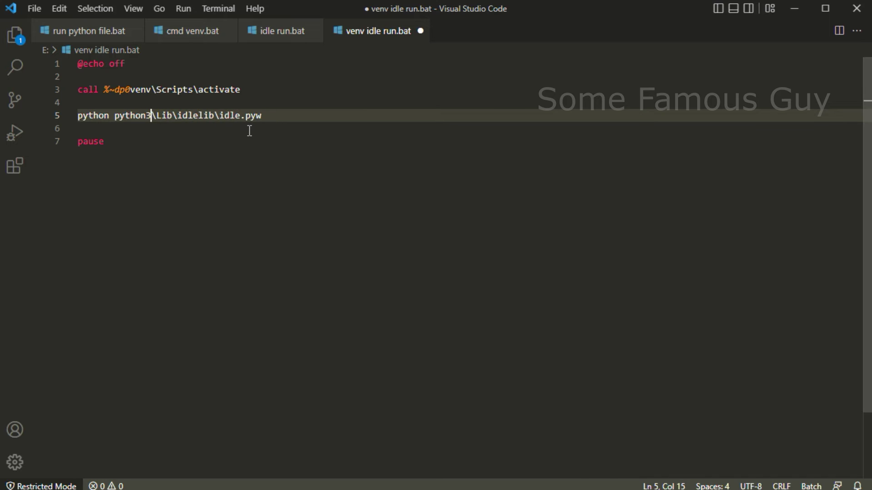
pyautogui.press('BackSpace')
pyautogui.write('310')
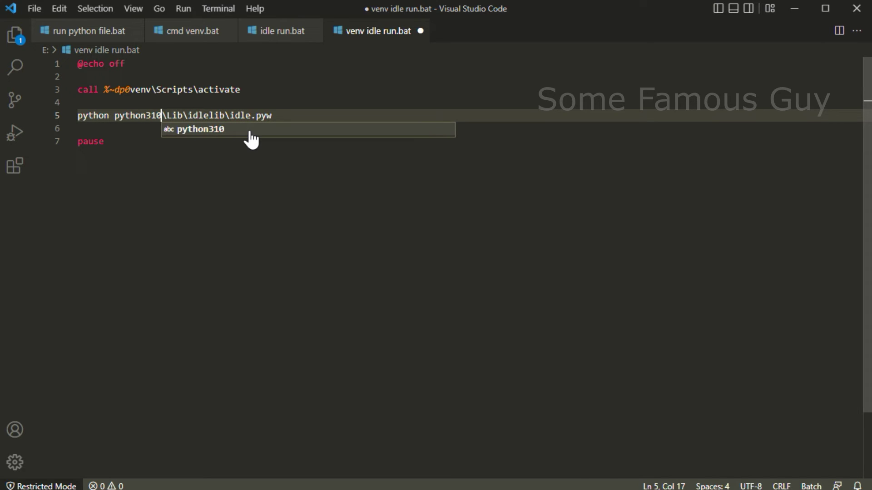
pyautogui.click(272, 116)
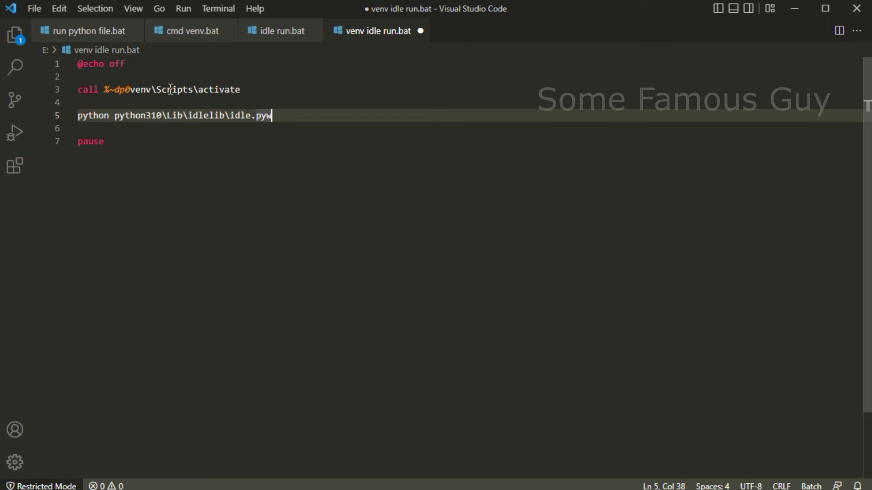
pyautogui.click(251, 90)
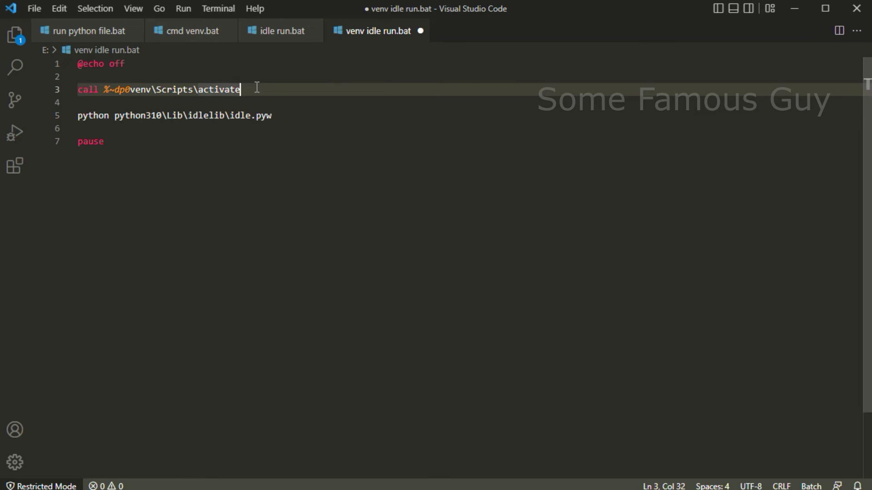
pyautogui.click(279, 114)
pyautogui.hotkey('ctrl', 's')
pyautogui.click(794, 8)
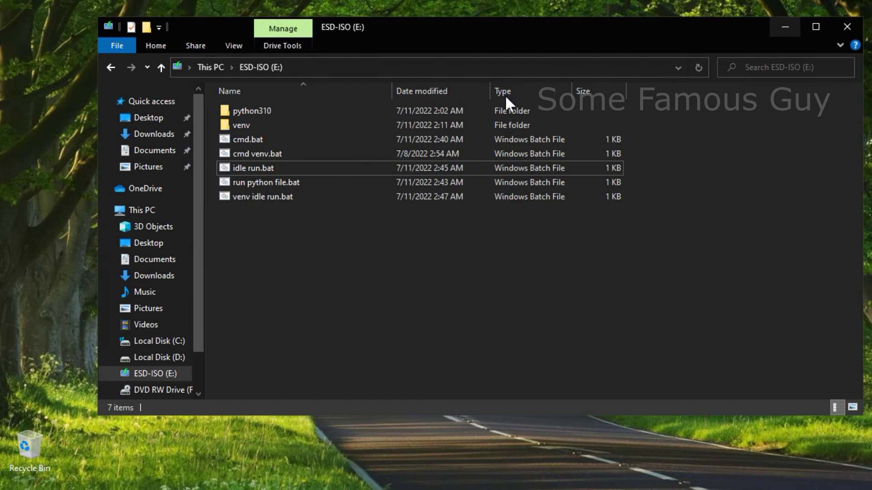
# Run venv idle run.bat, then close the IDLE Shell and its Command Prompt window
pyautogui.doubleClick(312, 197)
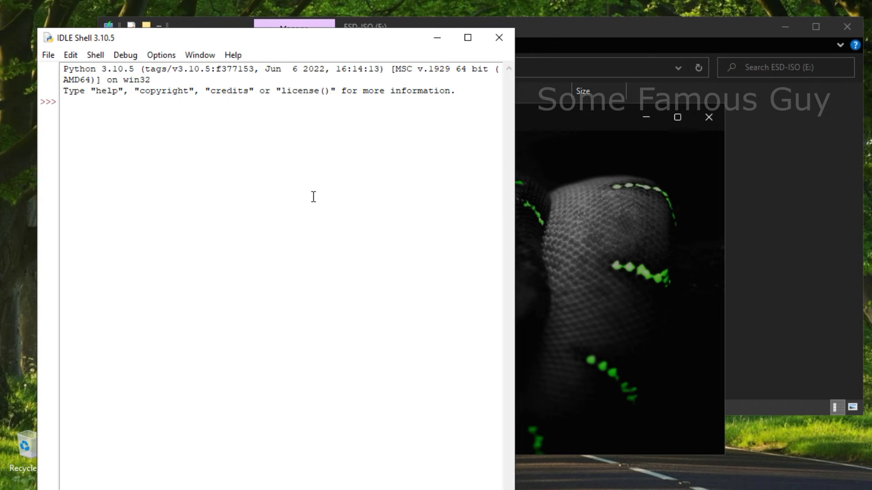
pyautogui.click(499, 37)
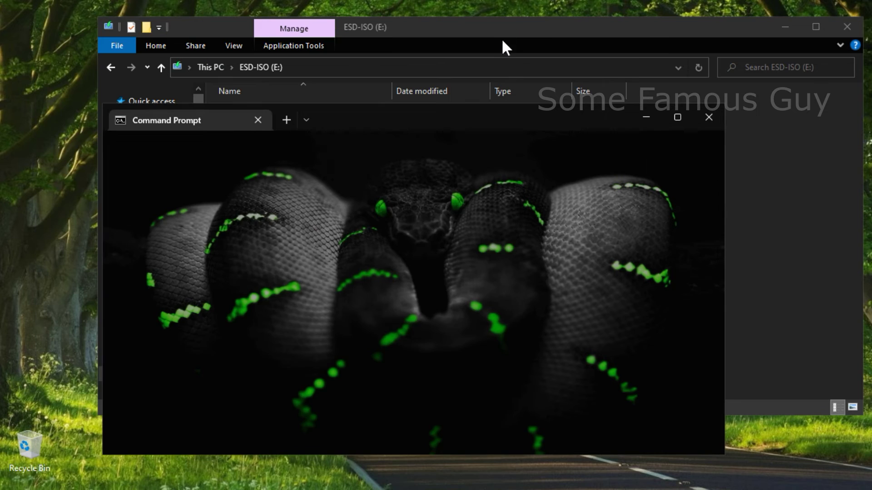
pyautogui.click(713, 118)
pyautogui.click(305, 231)
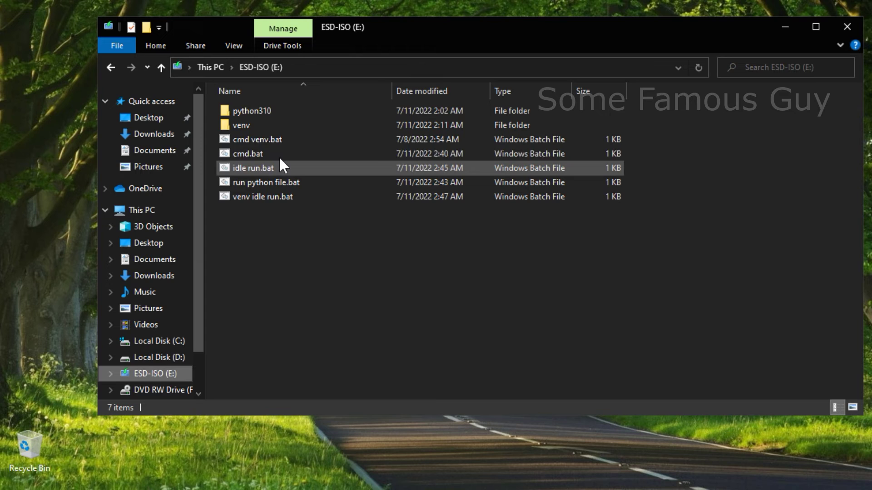
# From cmd venv.bat, pip install requests, beautifulsoup4, lxml and xlsxwriter into the venv
pyautogui.doubleClick(300, 138)
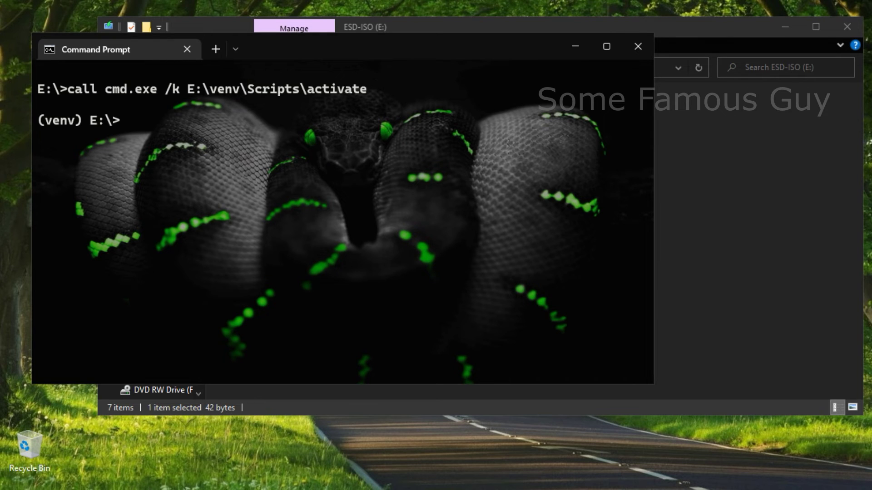
pyautogui.write('python -m')
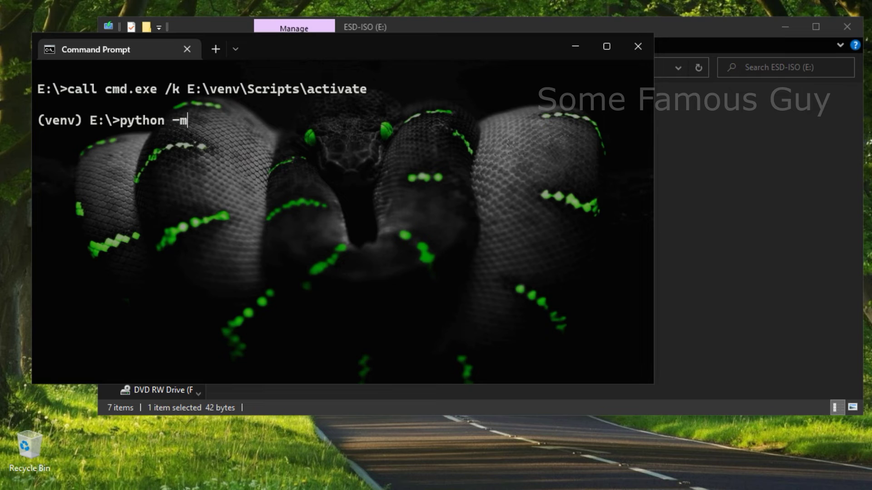
pyautogui.write(' pip install requ')
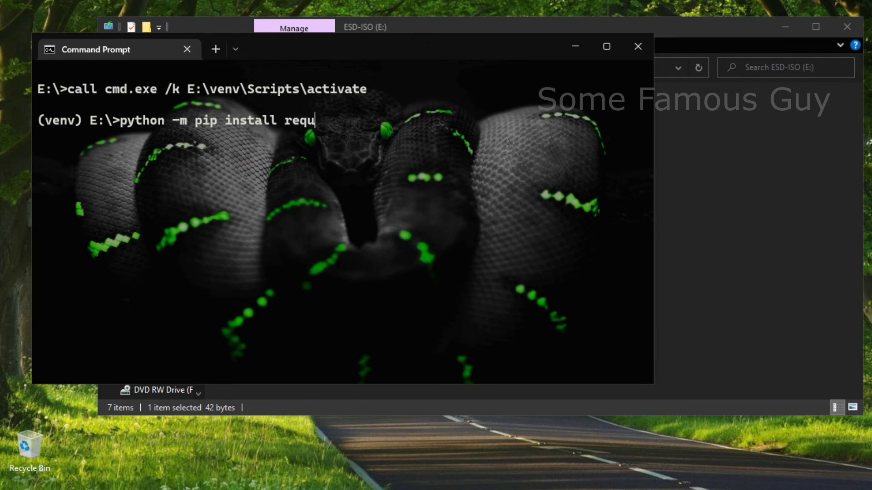
pyautogui.write('ests beautifulso')
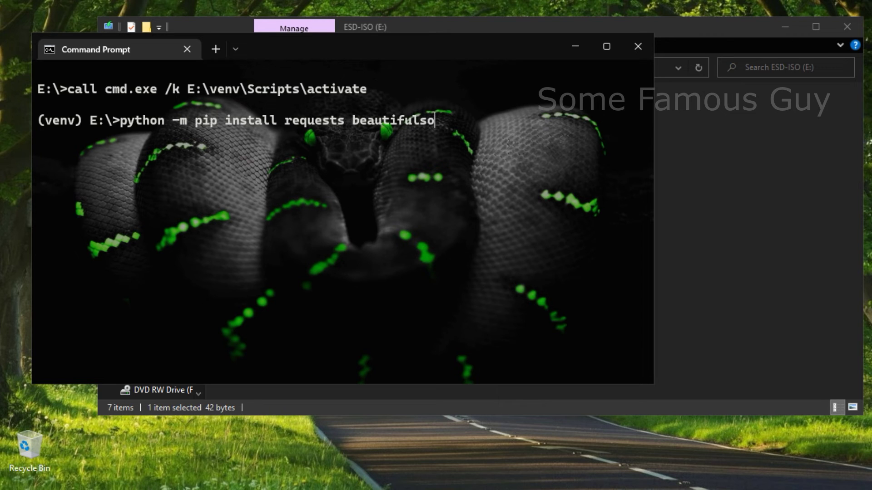
pyautogui.write('up4 lxml')
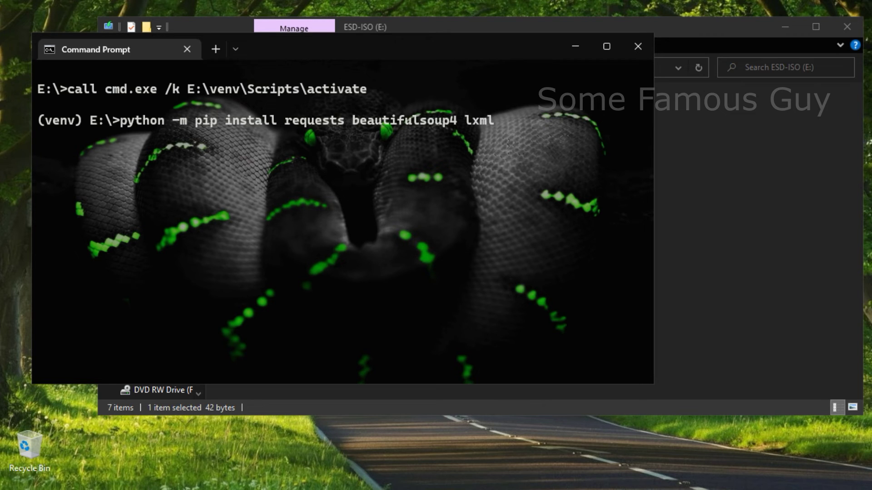
pyautogui.write(' xlsxwriter')
pyautogui.press('Return')
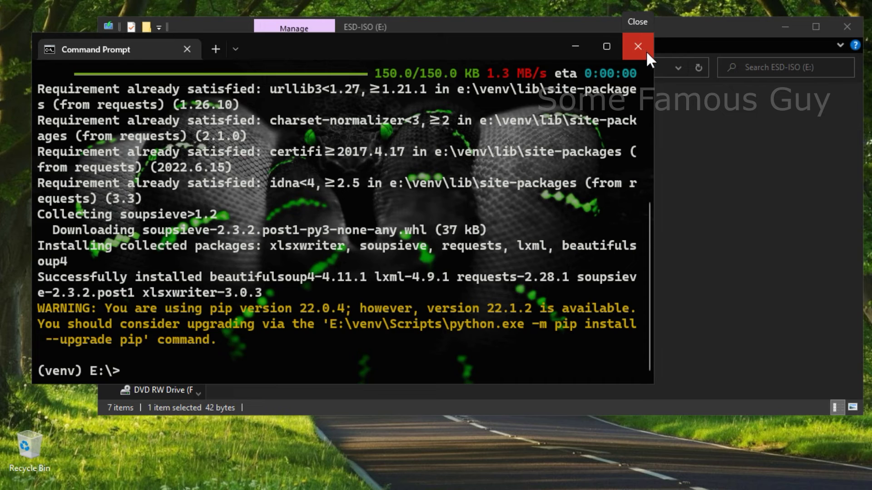
# Paste any_name.py and o_O.py into the root of drive E:
pyautogui.click(696, 25)
pyautogui.rightClick(320, 254)
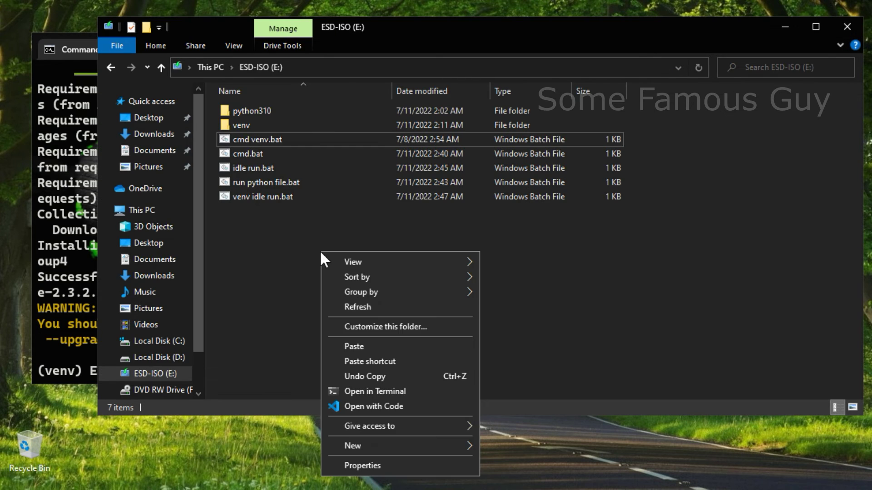
pyautogui.click(386, 346)
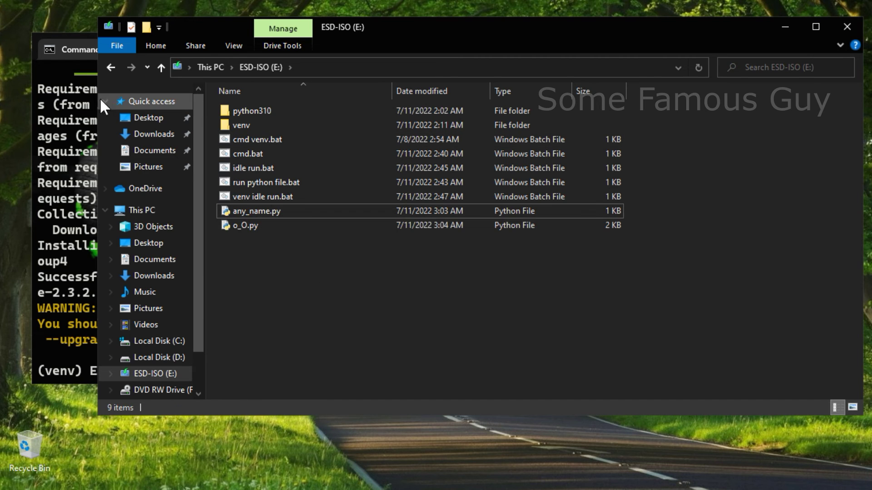
# Open run python file.bat in VS Code for editing
pyautogui.click(63, 49)
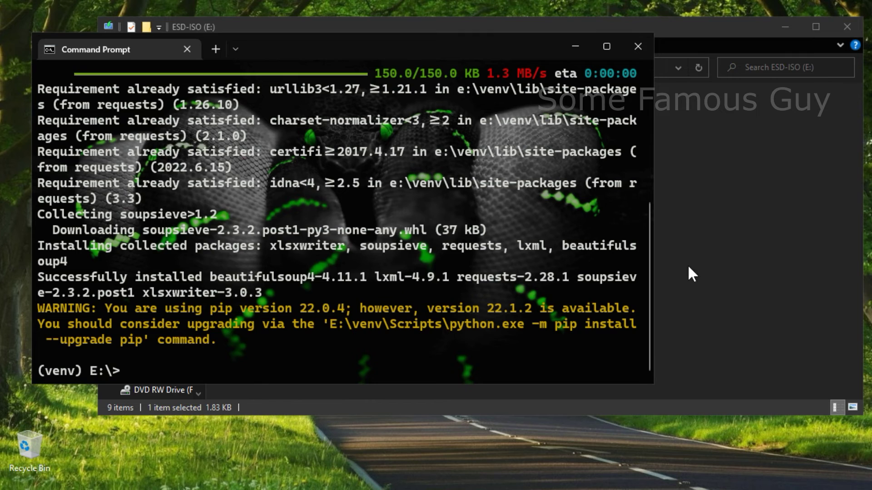
pyautogui.click(722, 272)
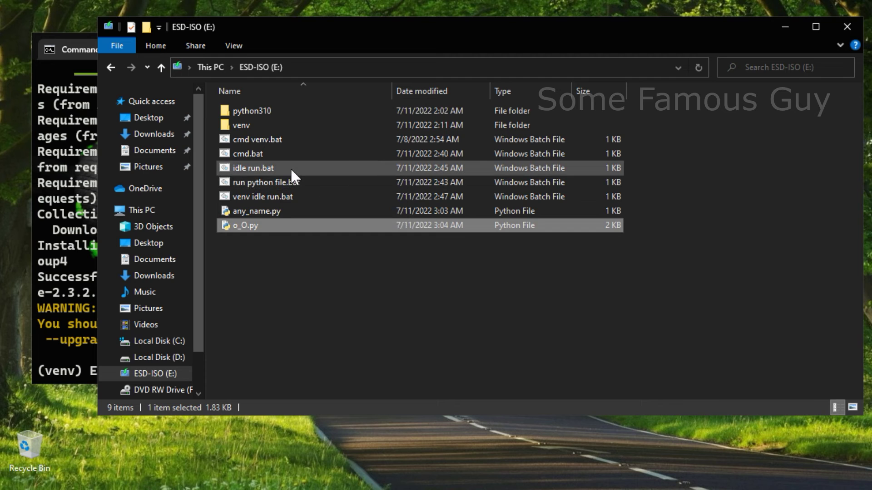
pyautogui.click(296, 180)
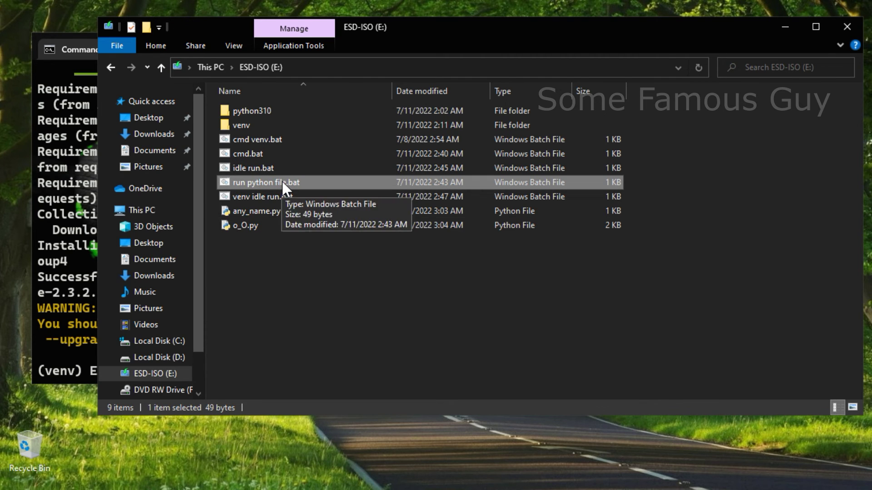
pyautogui.moveTo(282, 181); pyautogui.dragTo(115, 89)
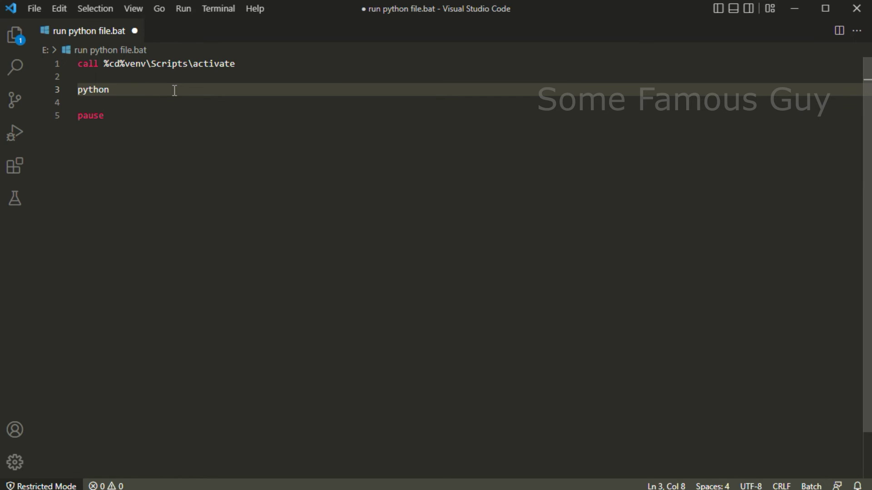
# Remove the trailing space after python, save run python file.bat, and close VS Code and Command Prompt
pyautogui.press('BackSpace')
pyautogui.hotkey('ctrl', 's')
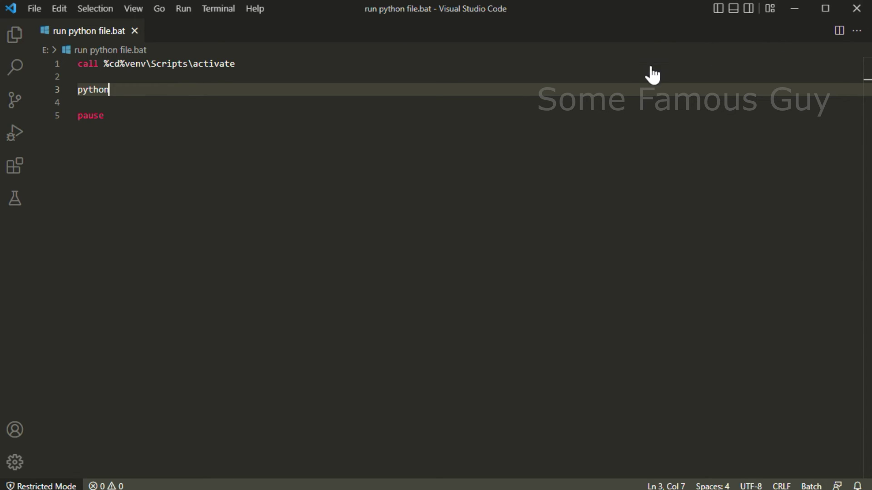
pyautogui.hotkey('alt', 'F4')
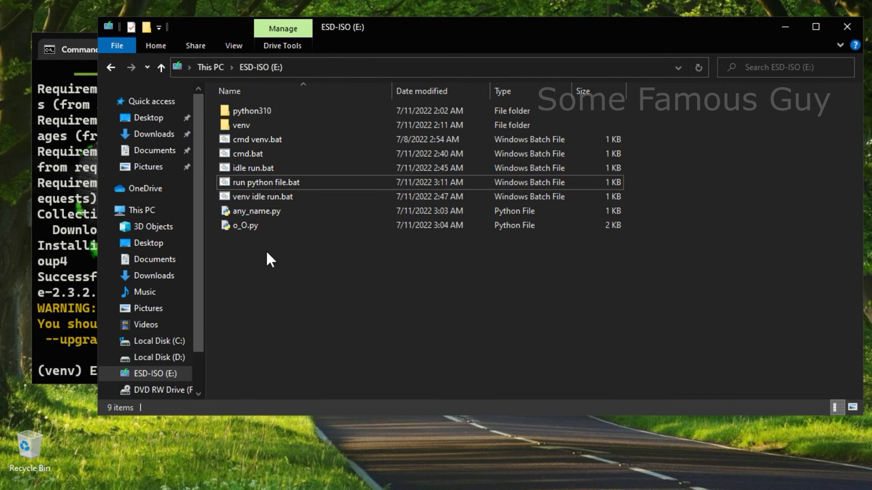
pyautogui.click(65, 51)
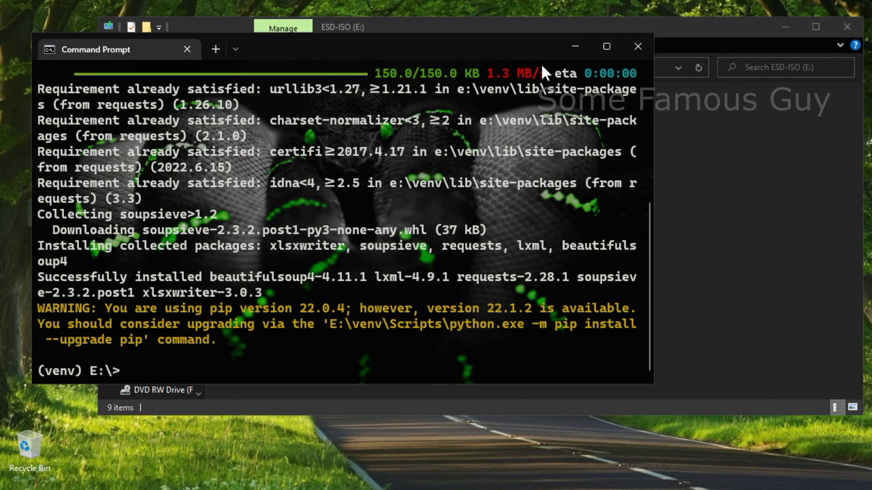
pyautogui.click(638, 46)
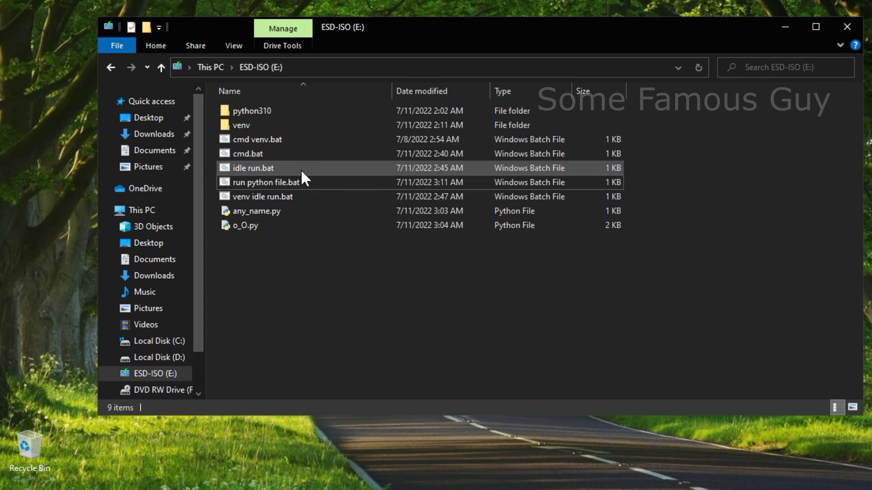
# Relaunch IDLE from the venv and apply the built-in IDLE Dark highlight theme
pyautogui.click(267, 201)
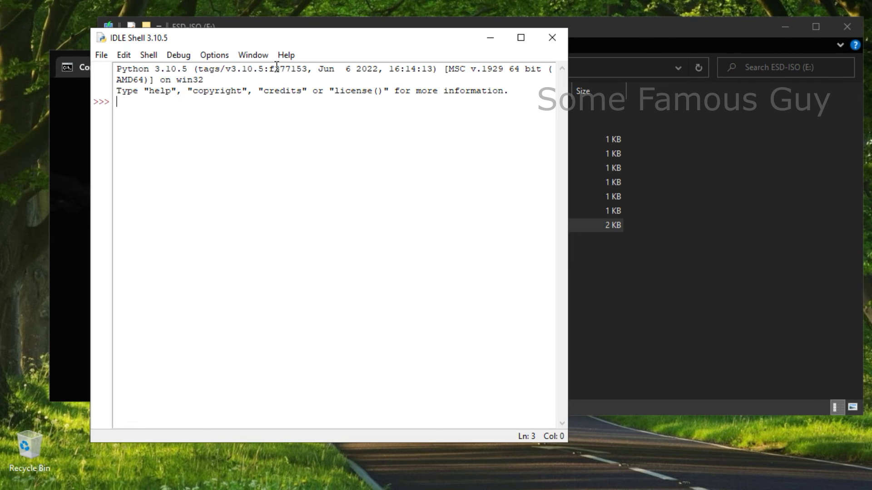
pyautogui.click(222, 51)
pyautogui.click(266, 73)
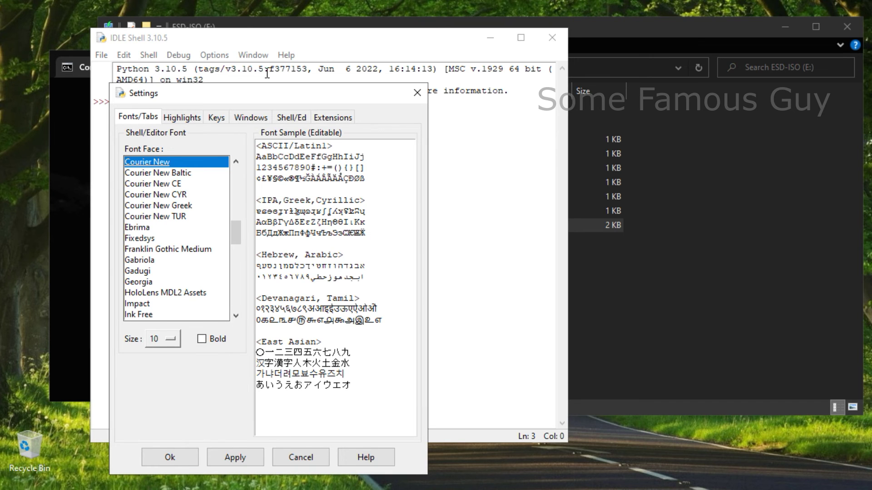
pyautogui.click(187, 116)
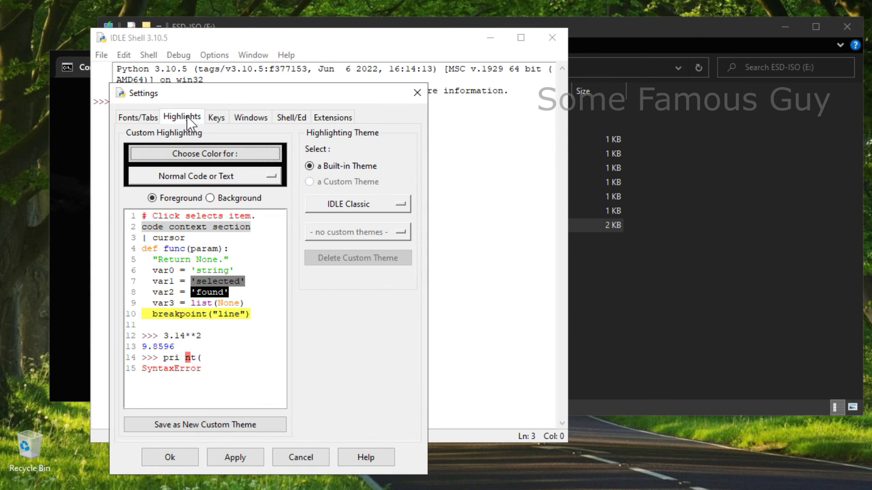
pyautogui.click(341, 201)
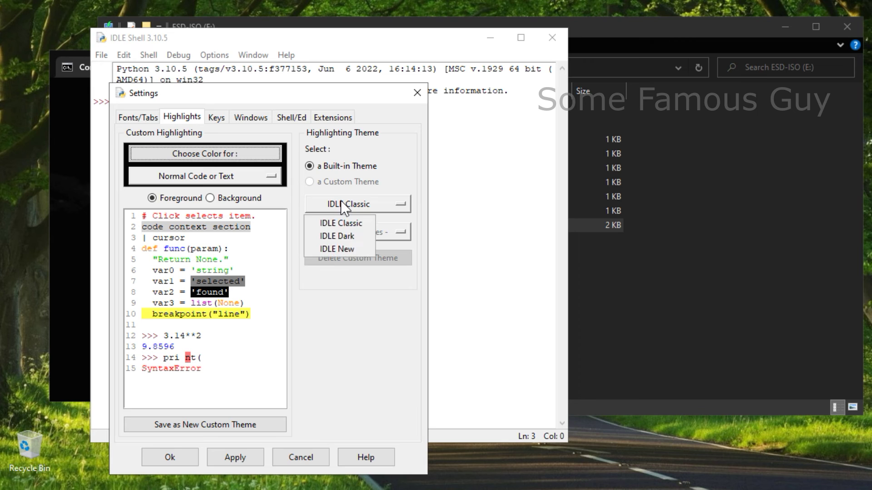
pyautogui.click(359, 244)
pyautogui.click(358, 211)
pyautogui.click(356, 233)
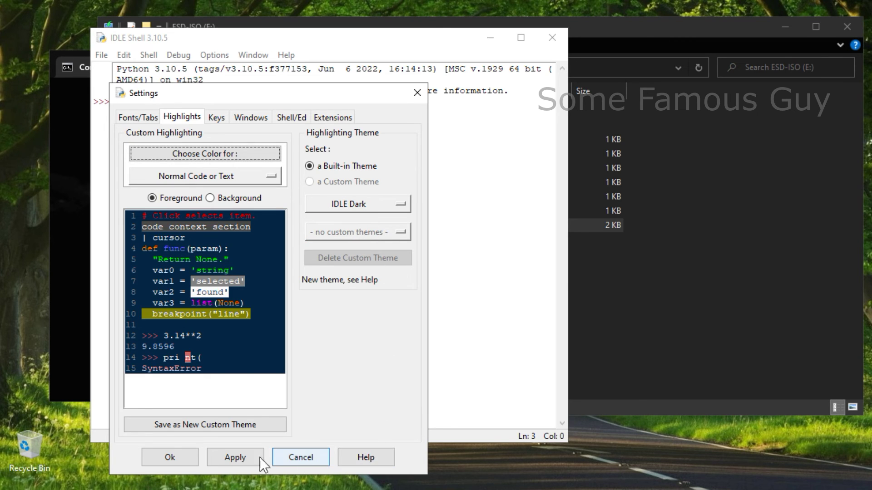
pyautogui.click(174, 462)
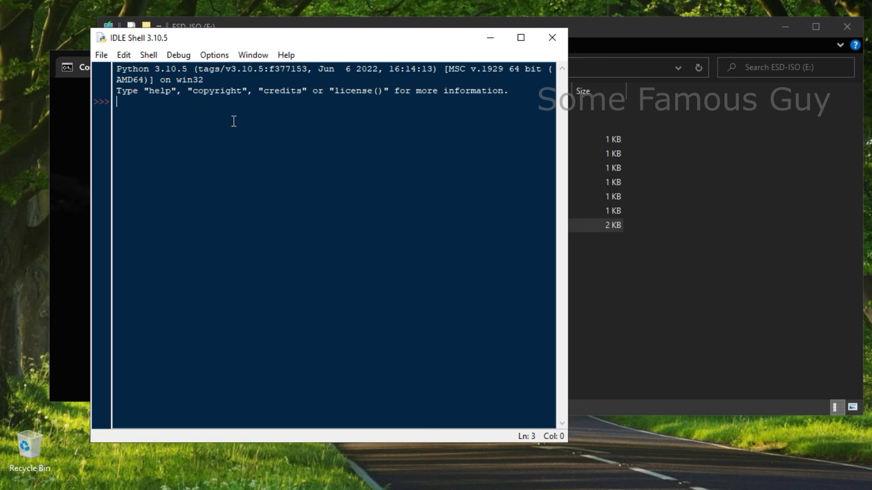
# Open o_O.py from drive E: in an IDLE editor window
pyautogui.click(101, 55)
pyautogui.click(107, 84)
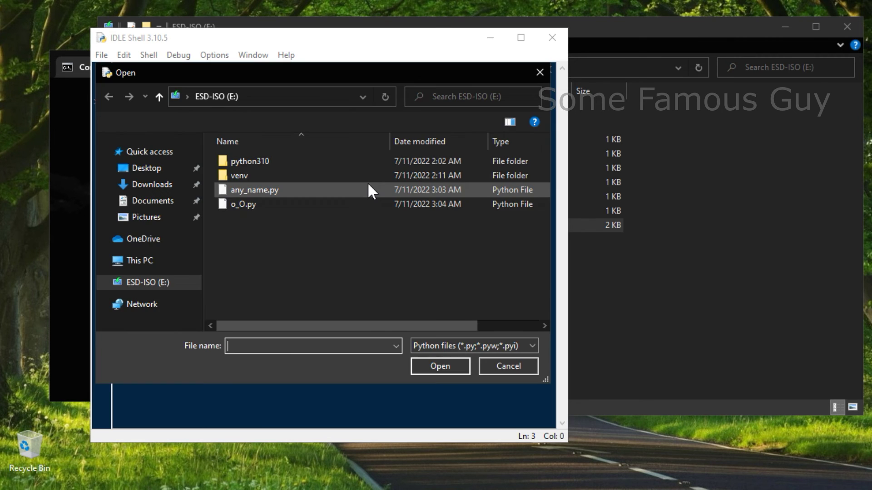
pyautogui.click(300, 205)
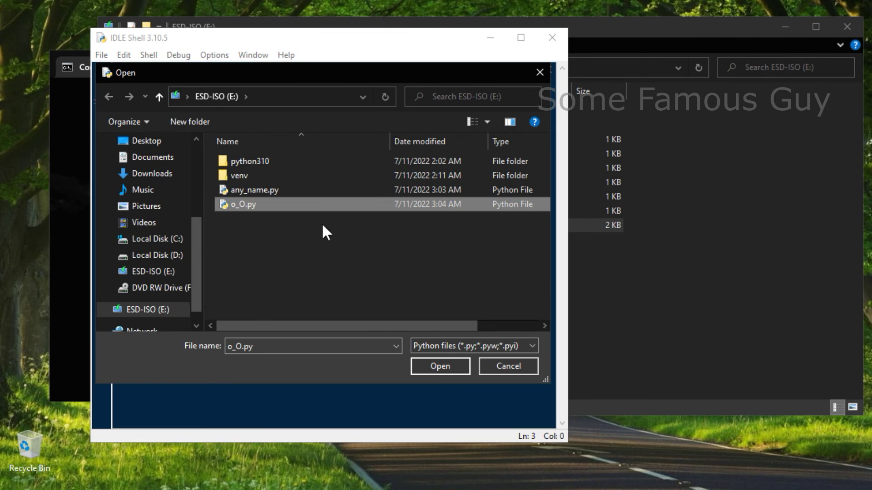
pyautogui.click(441, 368)
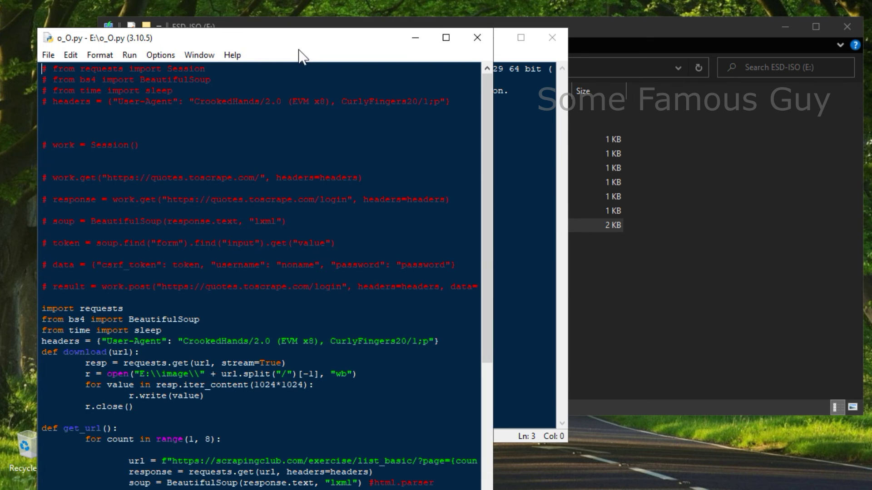
# Run o_O.py with Run Module, restarting the shell
pyautogui.moveTo(300, 40); pyautogui.dragTo(316, 10)
pyautogui.scroll(-6, 258, 190)
pyautogui.scroll(6, 242, 170)
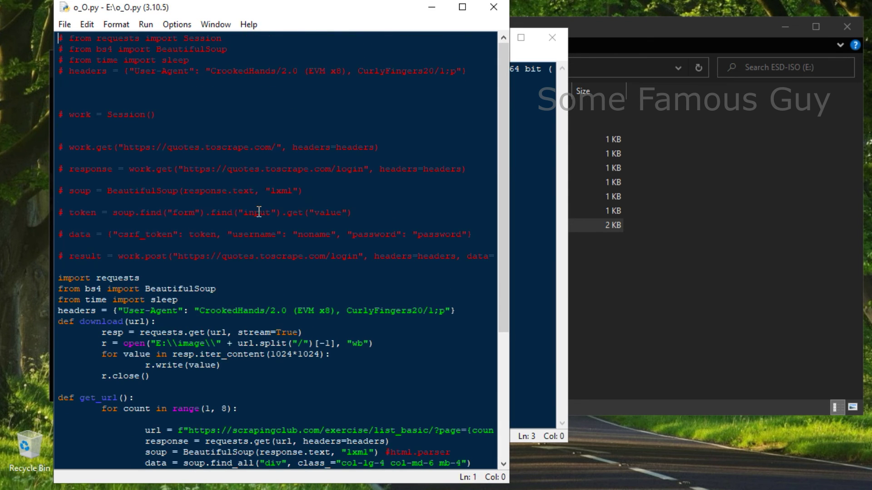
pyautogui.click(149, 24)
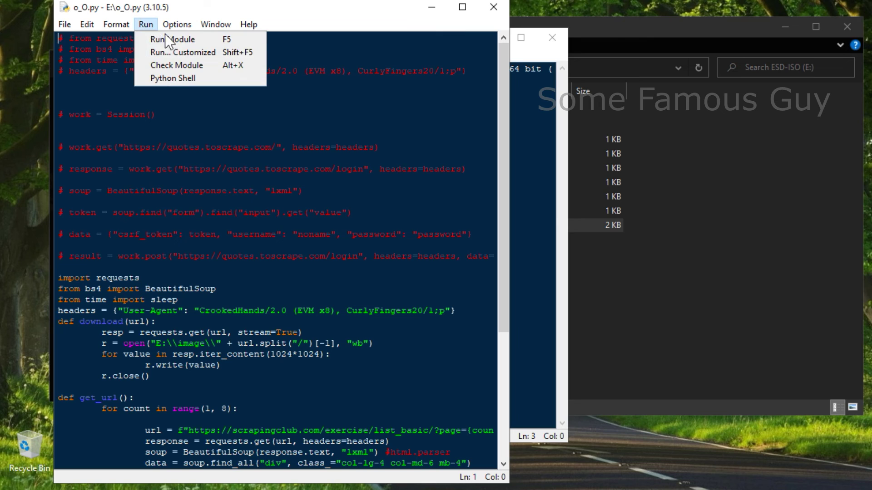
pyautogui.click(195, 39)
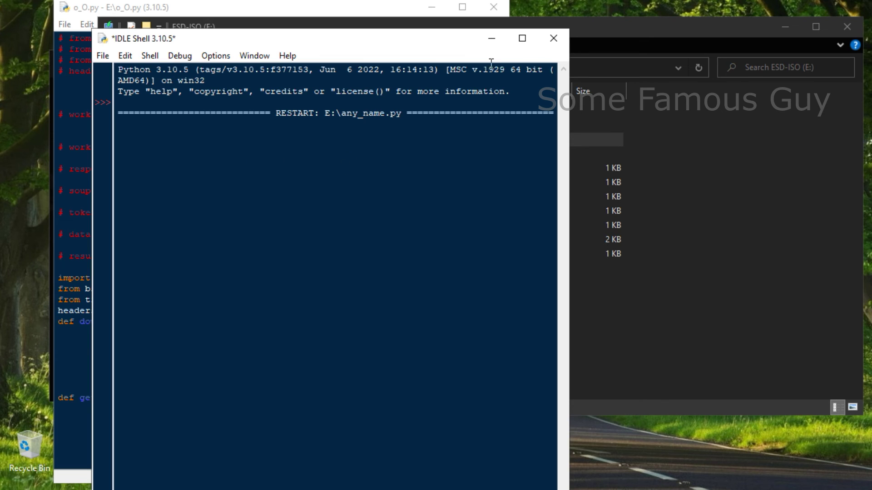
# Open the image folder on E: to glance at the downloaded JPGs
pyautogui.click(590, 26)
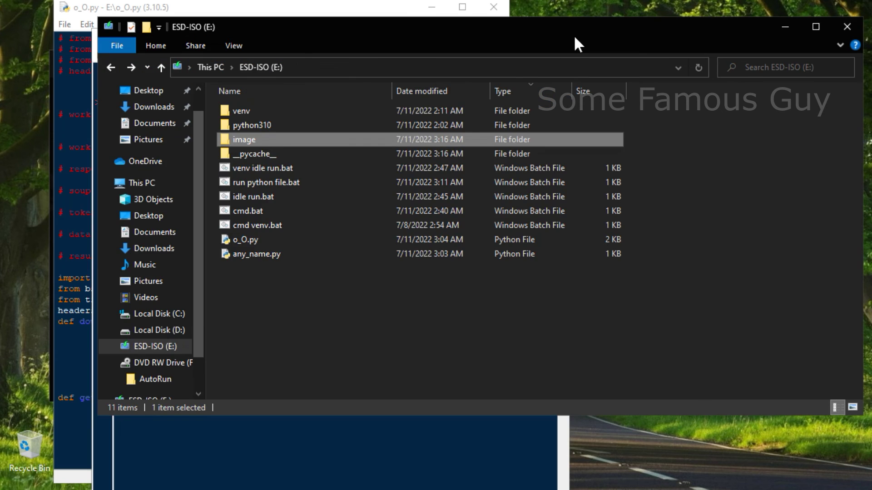
pyautogui.doubleClick(266, 141)
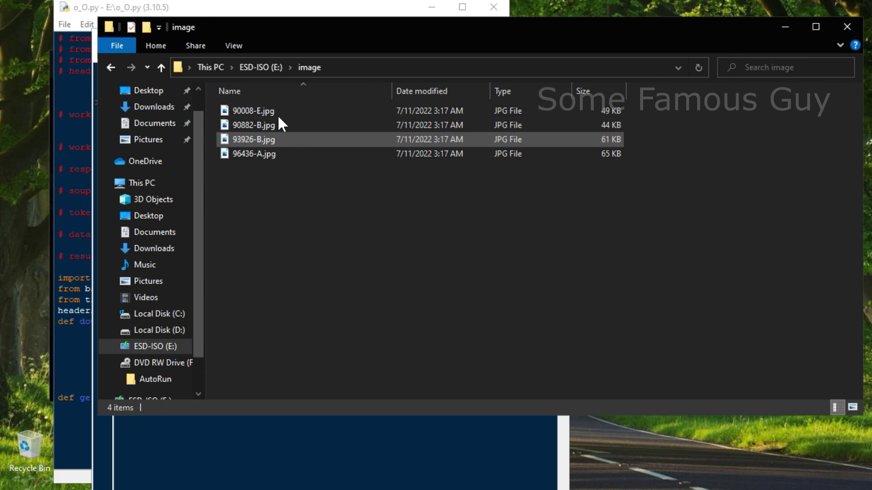
pyautogui.click(111, 68)
pyautogui.click(179, 461)
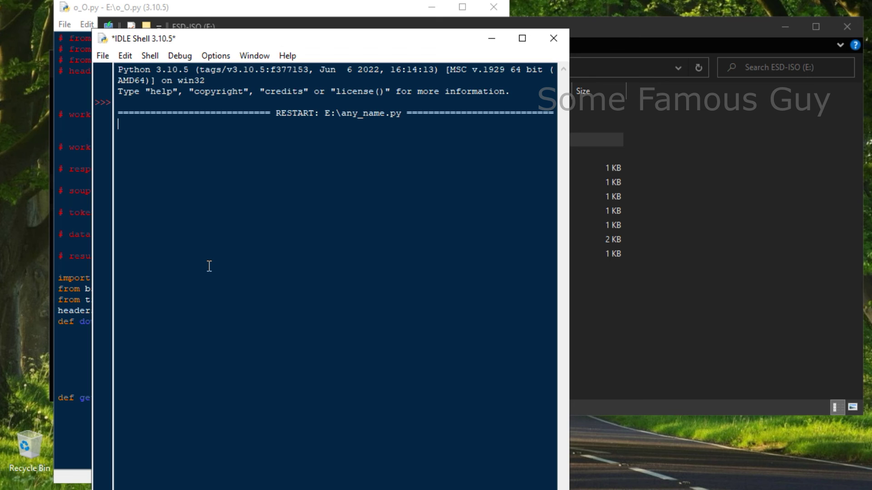
# Recheck the image folder's 60 JPGs, then select data.xlsx (11 KB) on E:
pyautogui.click(635, 25)
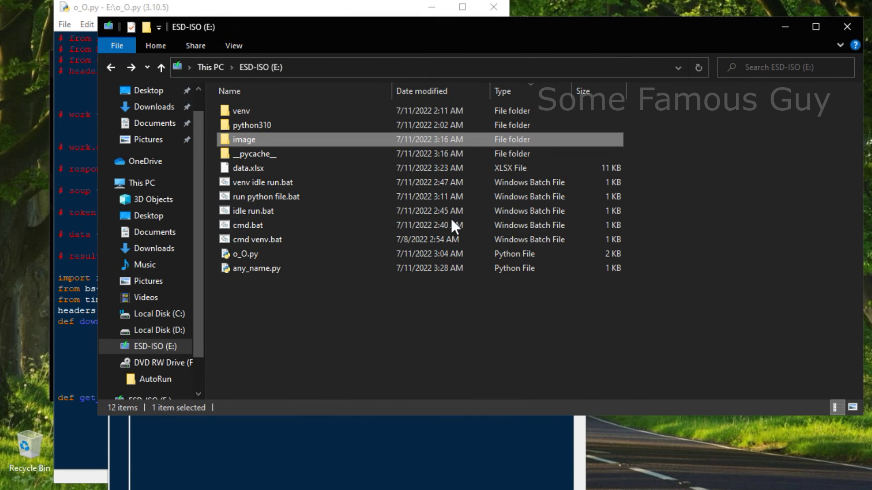
pyautogui.doubleClick(272, 139)
pyautogui.scroll(-4, 295, 308)
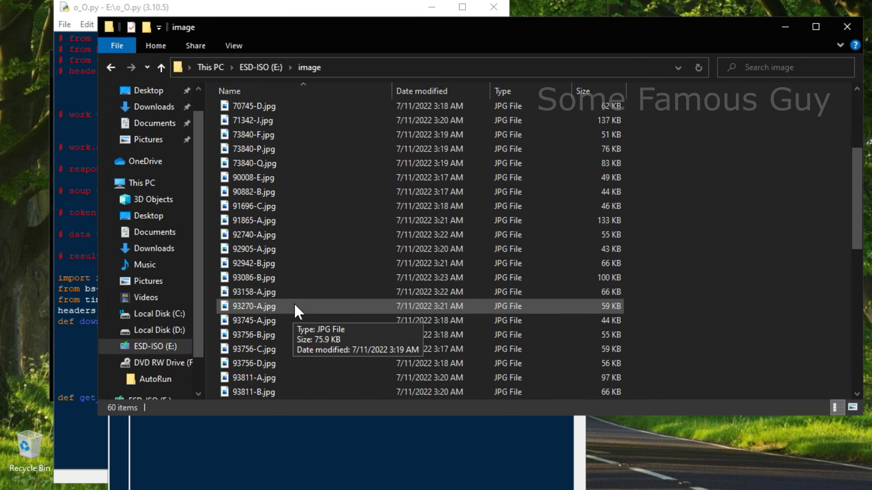
pyautogui.scroll(-2, 294, 302)
pyautogui.scroll(3, 293, 302)
pyautogui.click(111, 67)
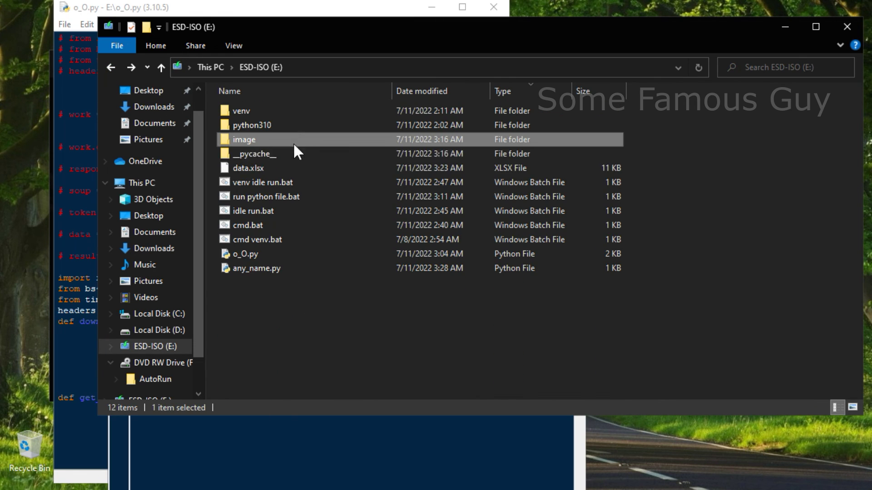
pyautogui.click(227, 169)
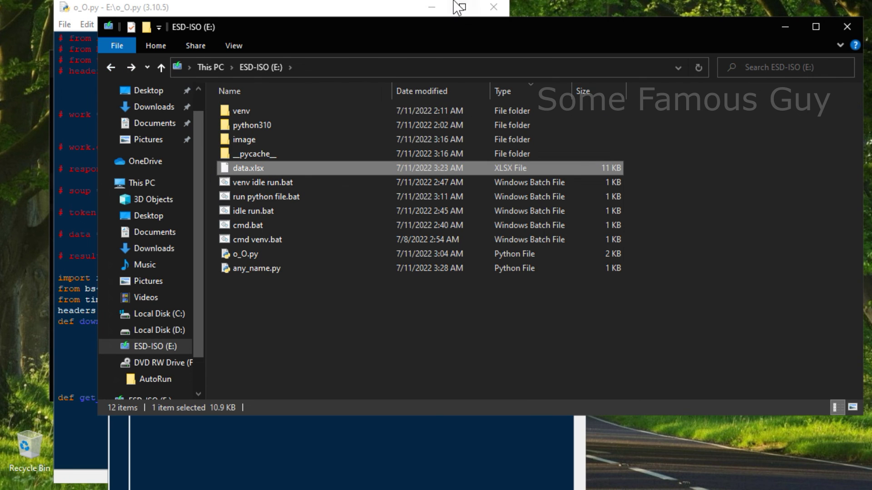
# Bring the o_O.py editor window back to the front
pyautogui.click(193, 436)
pyautogui.click(593, 25)
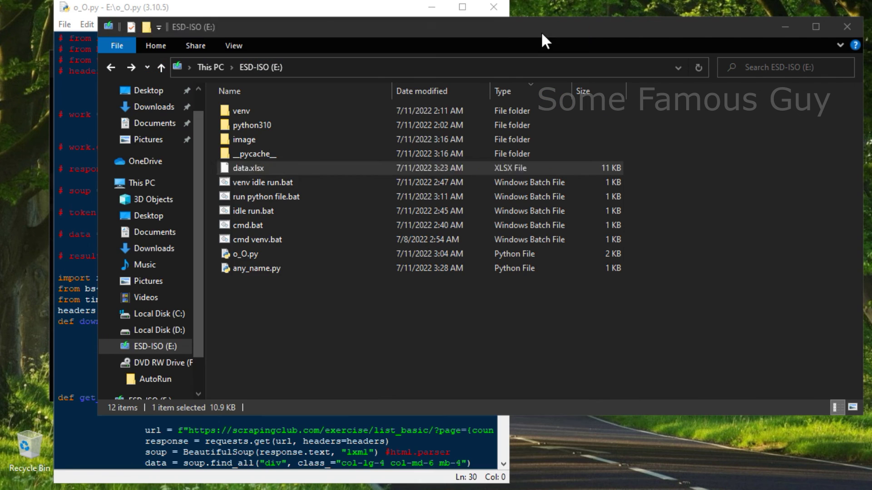
pyautogui.click(393, 10)
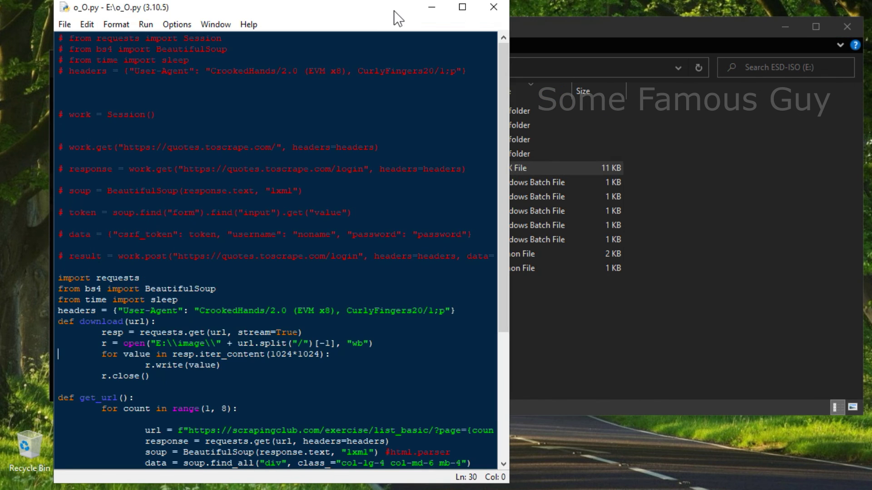
# Close the o_O.py editor, dismiss the finished command window, and relaunch IDLE from venv idle run.bat
pyautogui.click(492, 7)
pyautogui.click(299, 182)
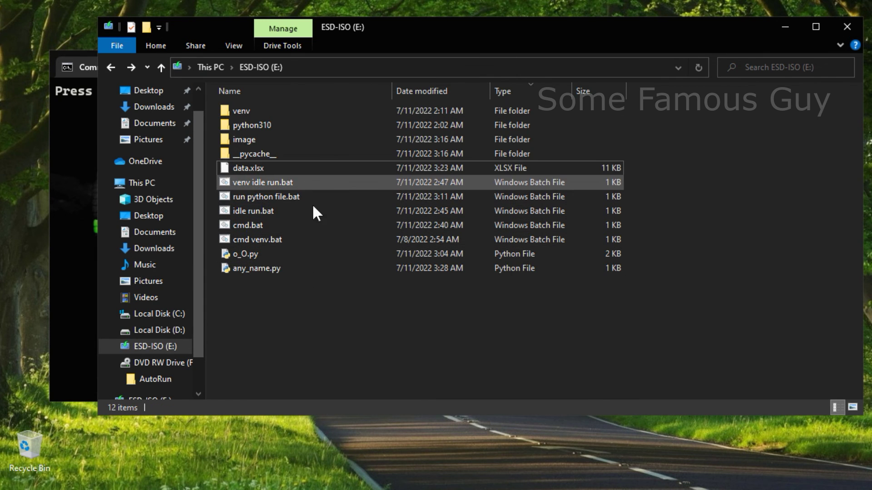
pyautogui.click(64, 110)
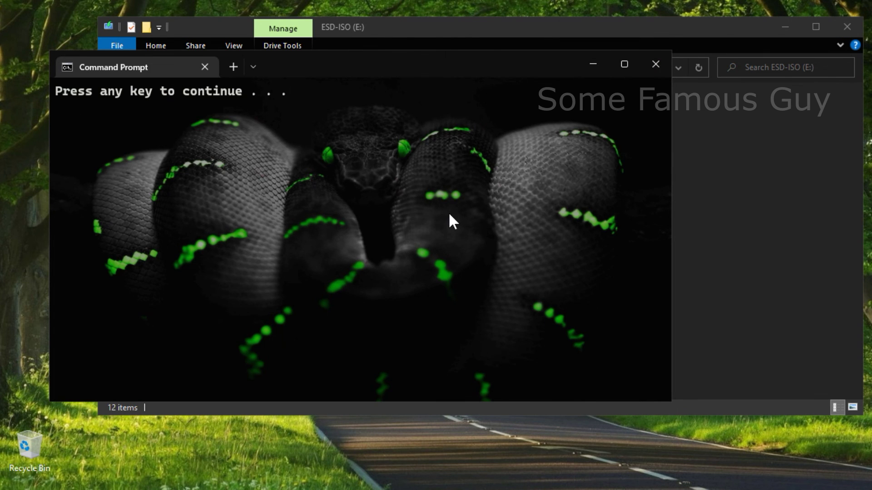
pyautogui.press('Return')
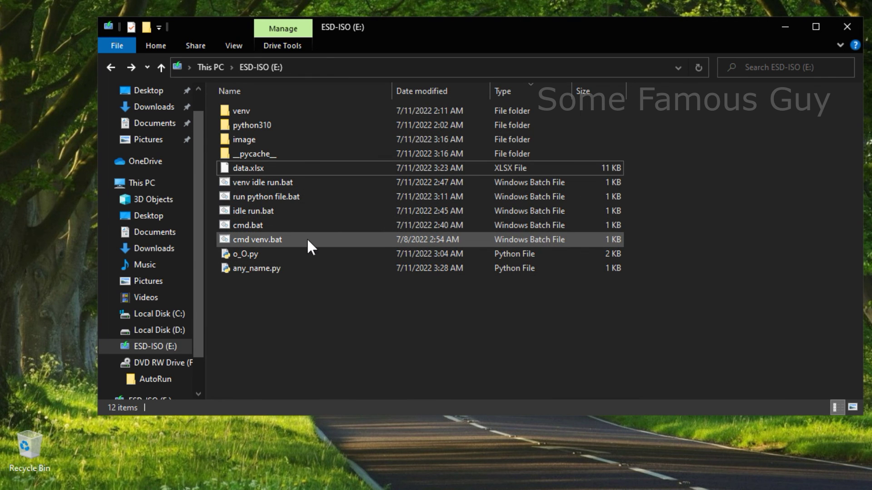
pyautogui.doubleClick(305, 183)
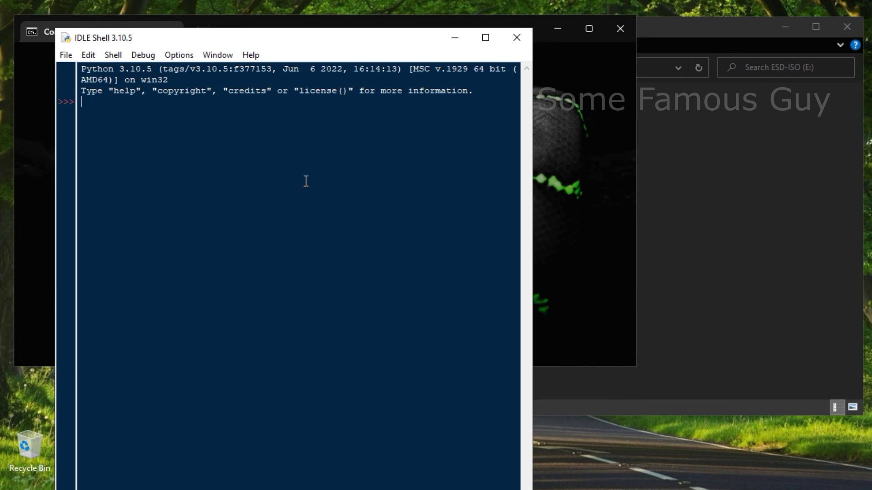
# Create a new script containing print('Lets go!') and save it as test.py on E:
pyautogui.click(66, 53)
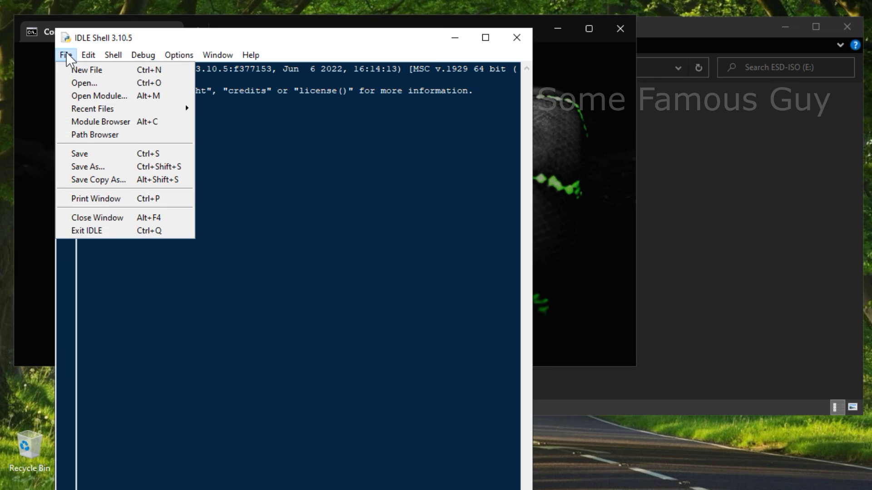
pyautogui.click(107, 68)
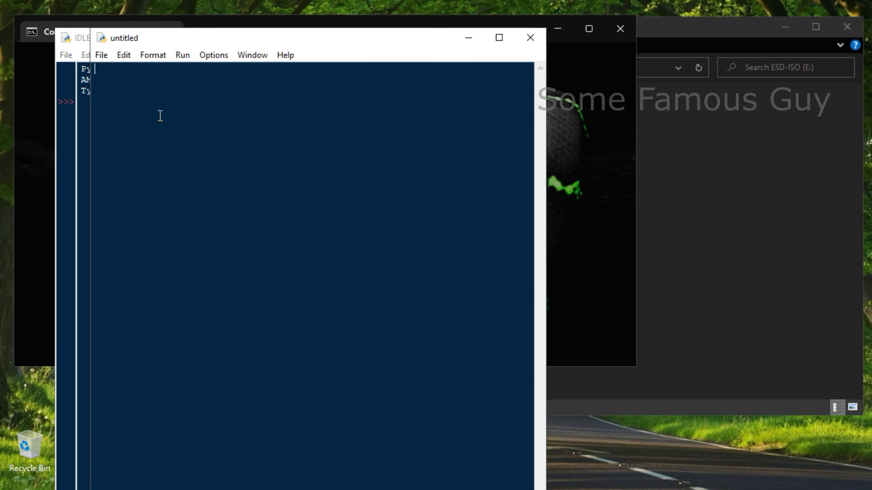
pyautogui.write('print')
pyautogui.write('(')
pyautogui.write("'')")
pyautogui.write("Iets go!')")
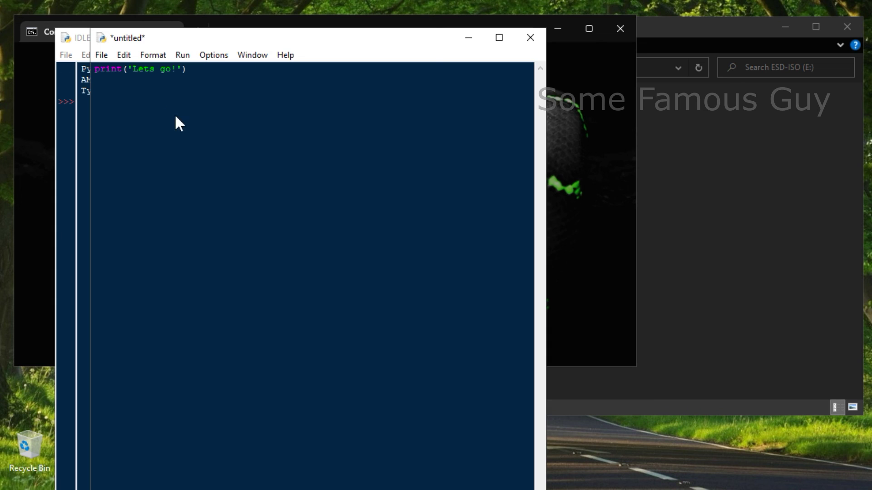
pyautogui.hotkey('ctrl', 's')
pyautogui.write('test.py')
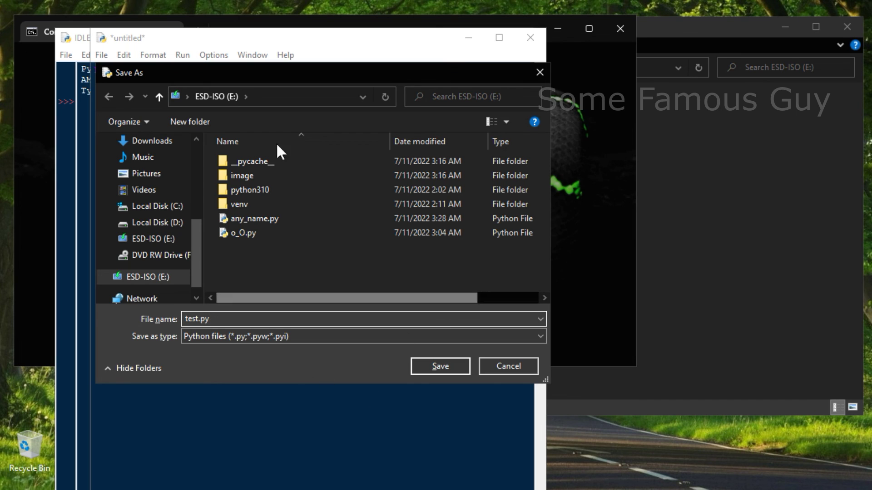
pyautogui.click(439, 366)
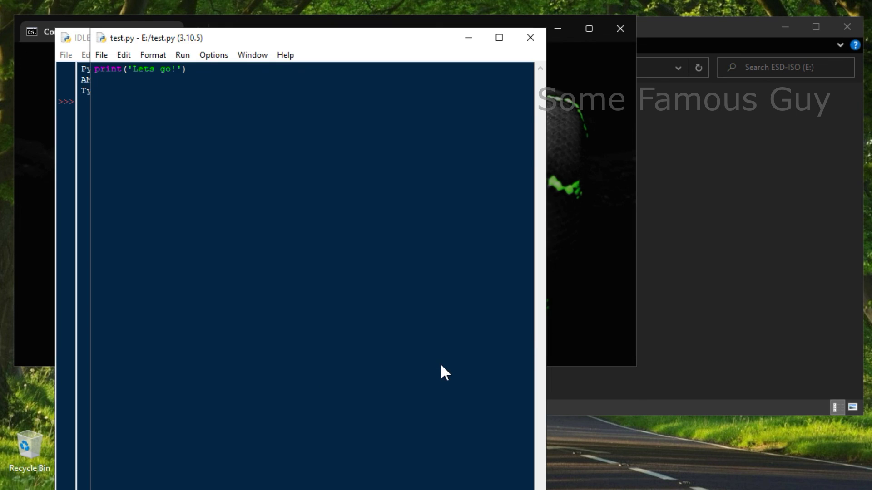
# Confirm test.py is on E:, run it to print Lets go!, and close the shell
pyautogui.click(672, 30)
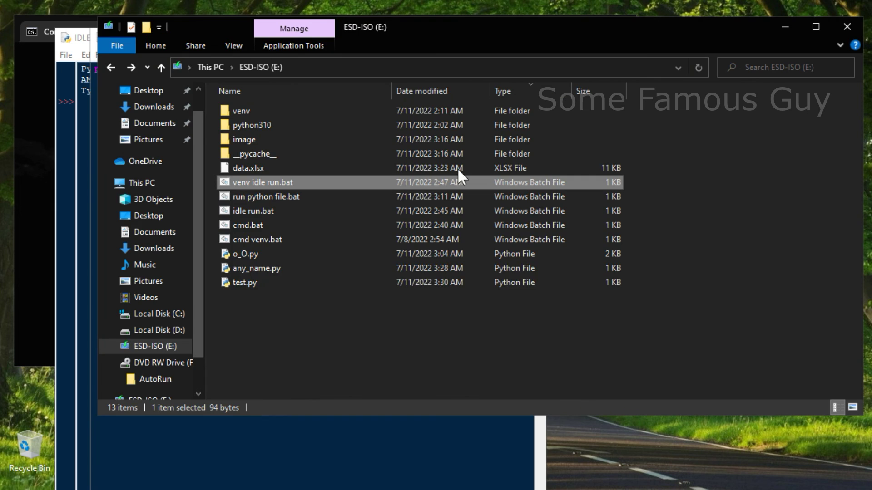
pyautogui.click(286, 282)
pyautogui.click(260, 464)
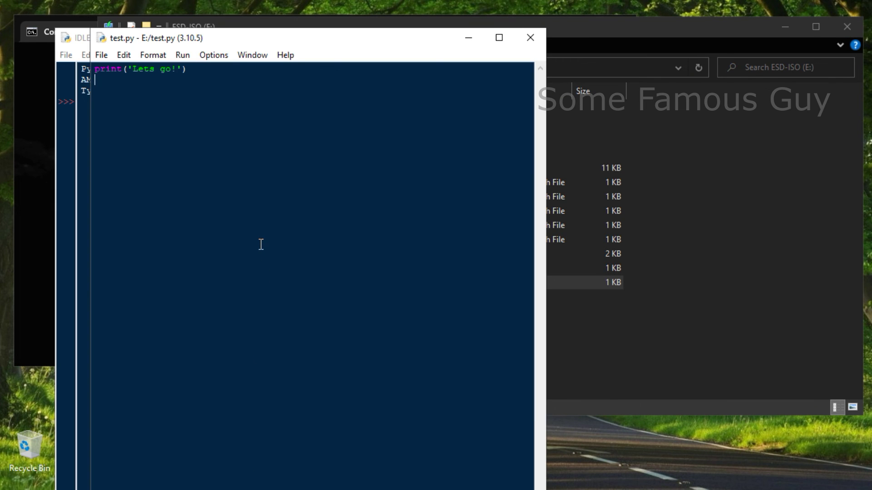
pyautogui.press('F5')
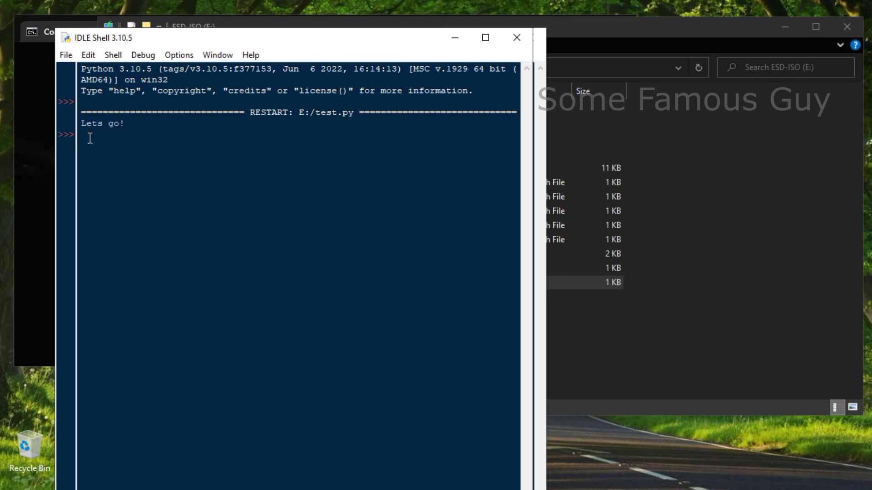
pyautogui.click(513, 38)
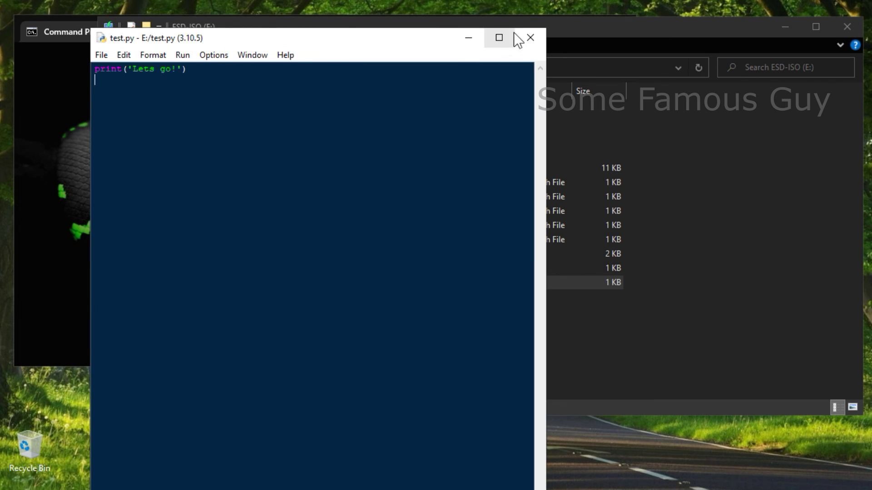
# Close the test.py editor and dismiss the leftover command window, leaving test.py on E:
pyautogui.click(532, 35)
pyautogui.click(39, 116)
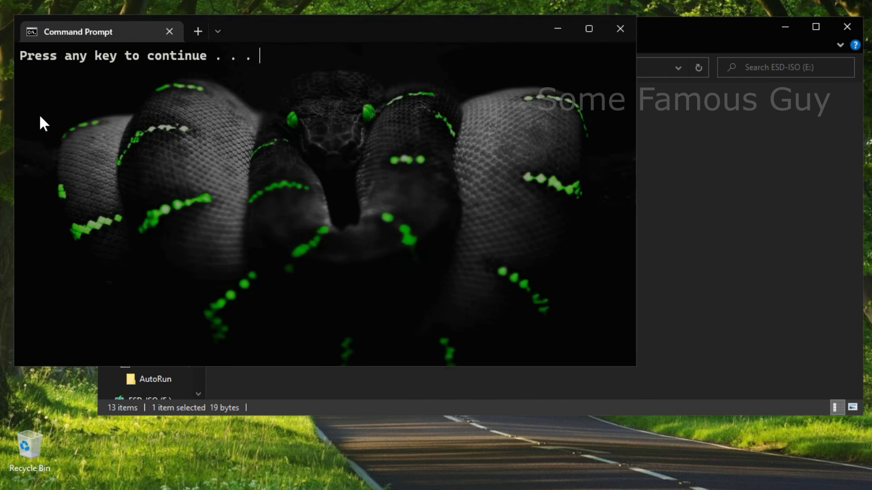
pyautogui.press('Return')
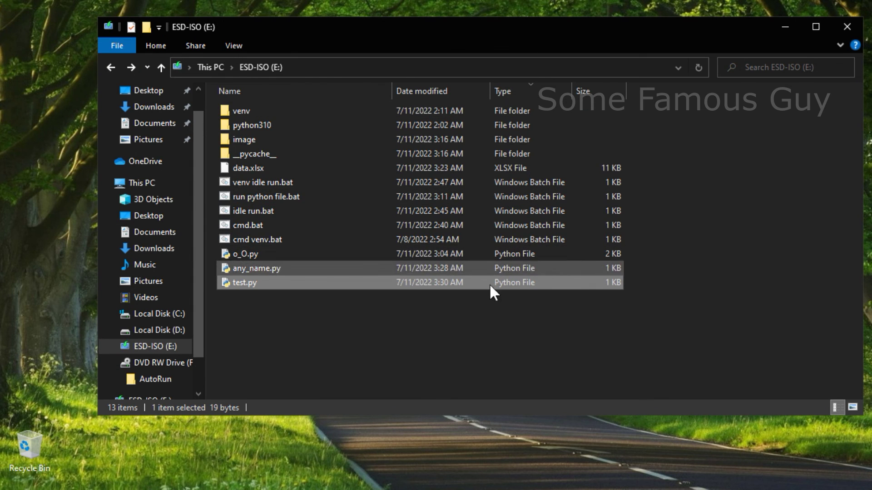